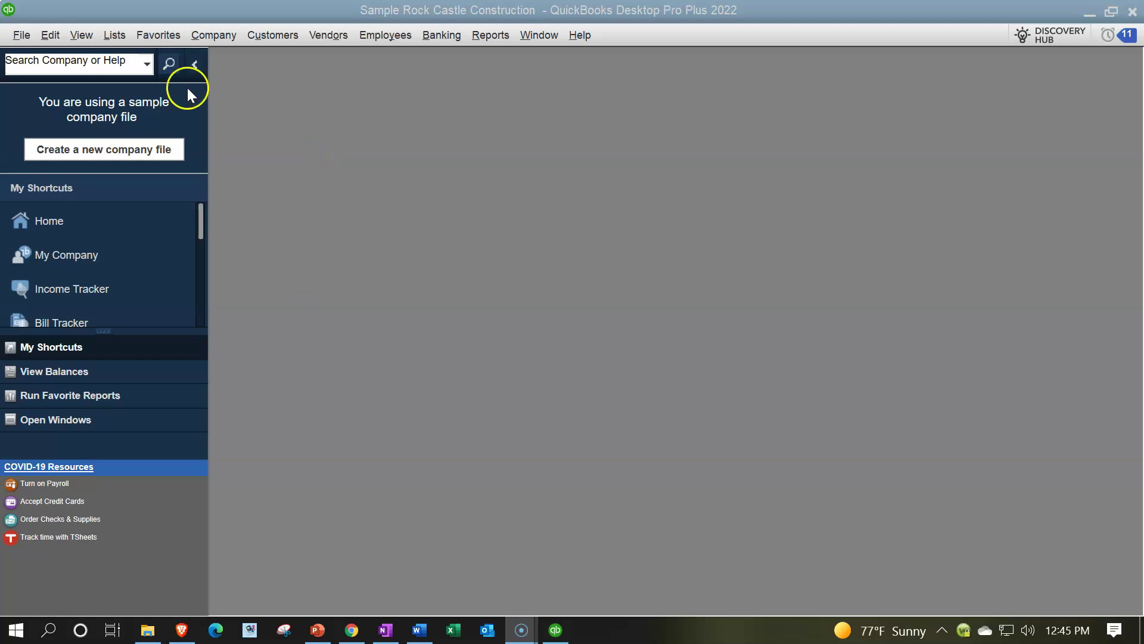
# Show the open window list in the sidebar and enlarge its area to fit more entries.
pyautogui.click(84, 37)
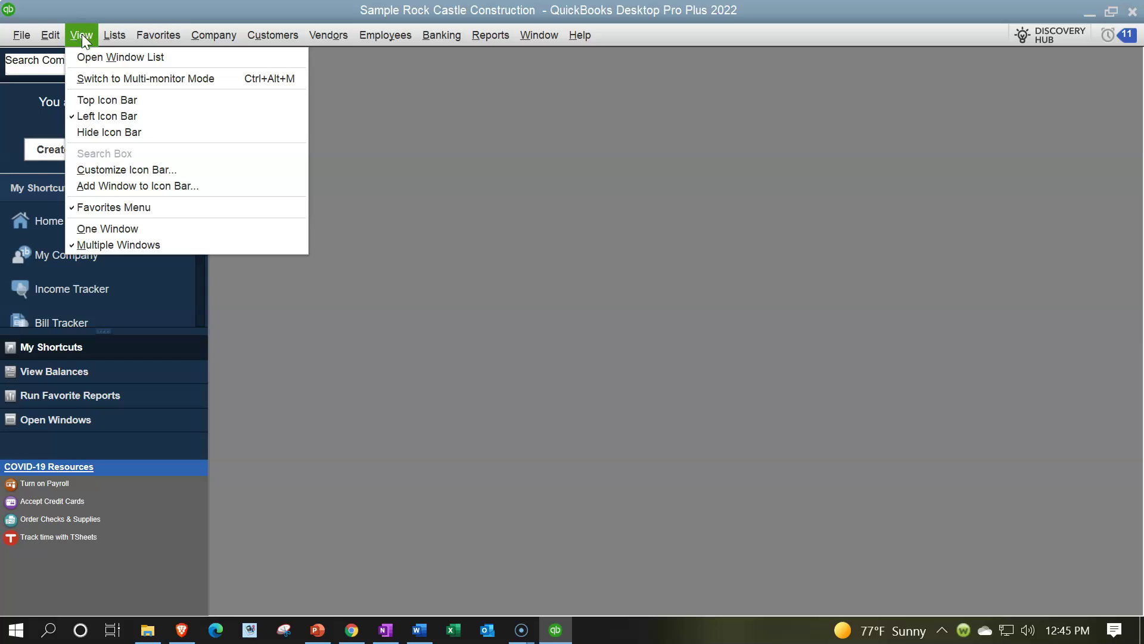
pyautogui.click(97, 57)
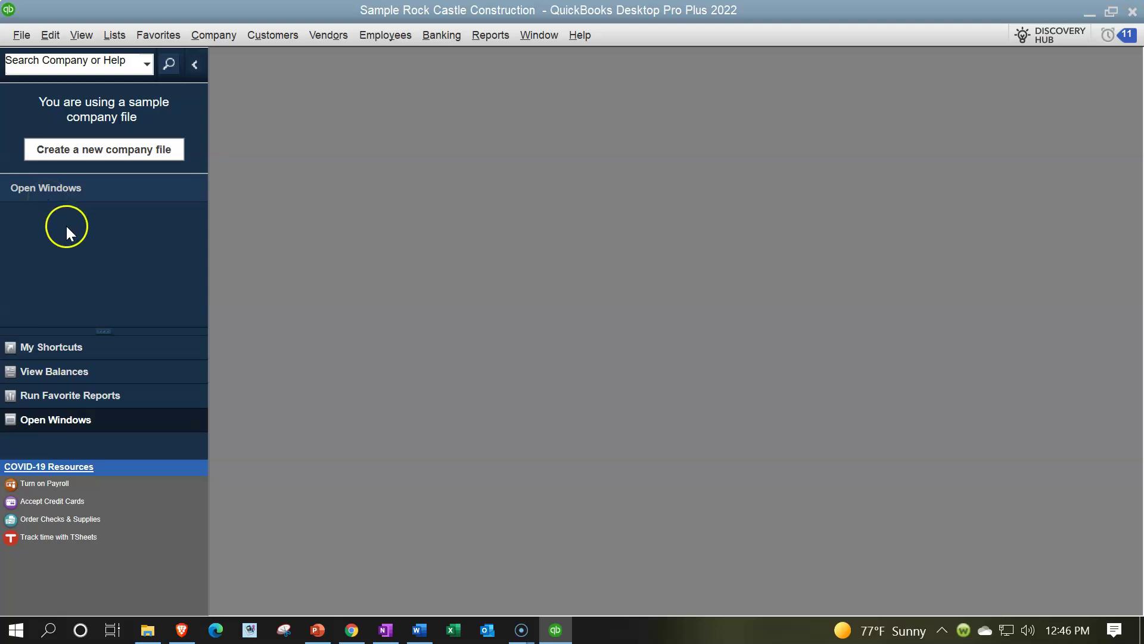
pyautogui.moveTo(98, 326); pyautogui.dragTo(110, 420)
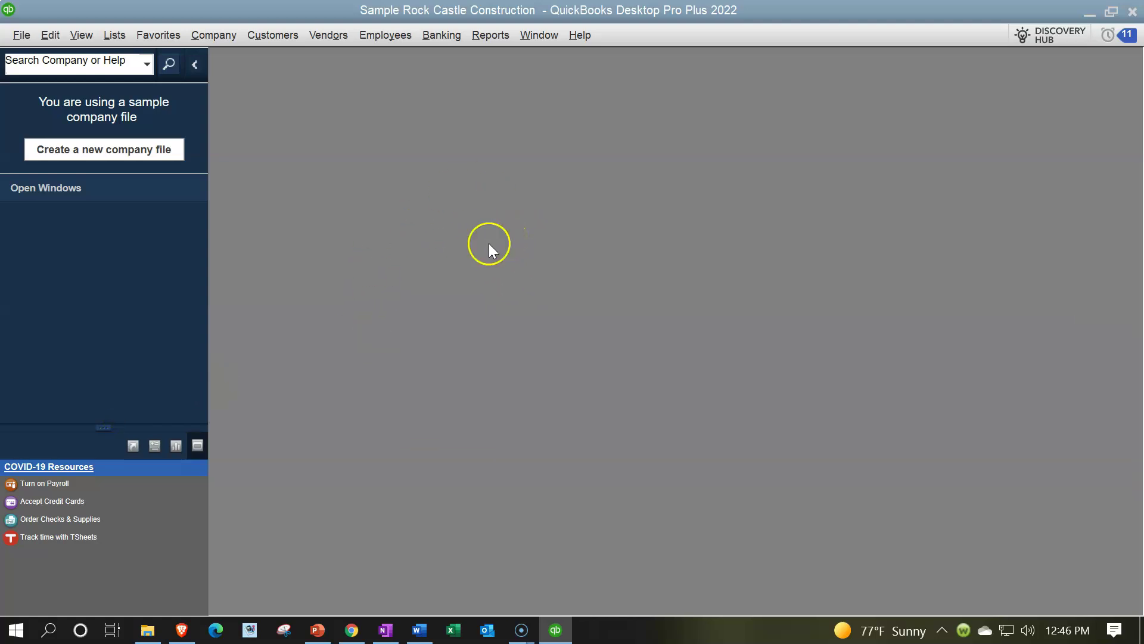
# Open the company Home page and maximize its window.
pyautogui.click(220, 38)
pyautogui.click(220, 53)
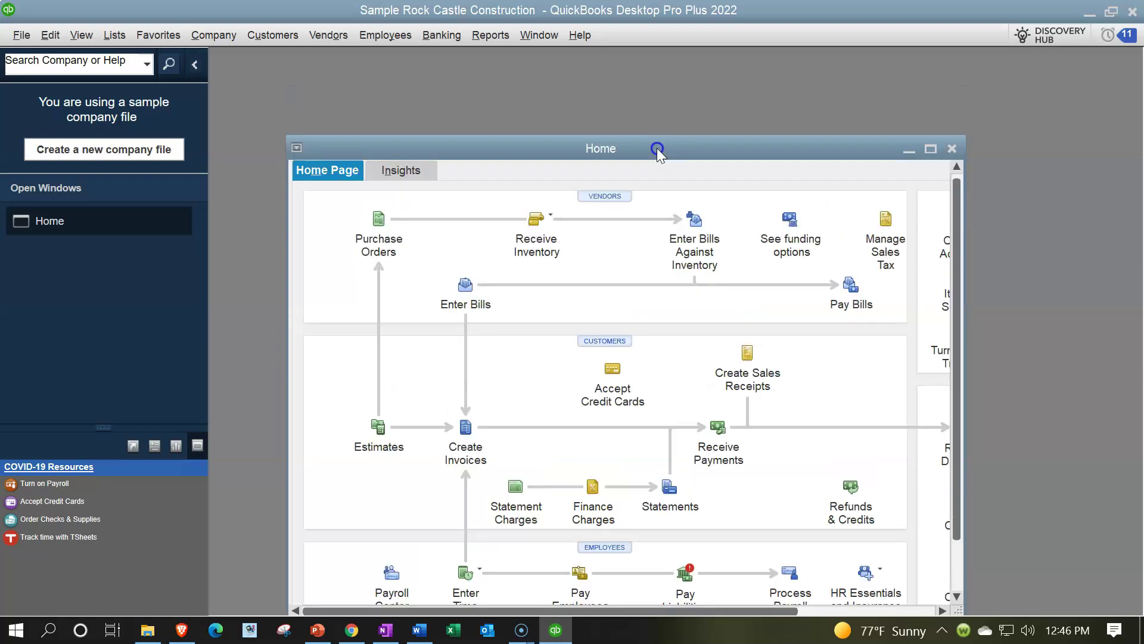
pyautogui.moveTo(657, 147); pyautogui.dragTo(655, 137)
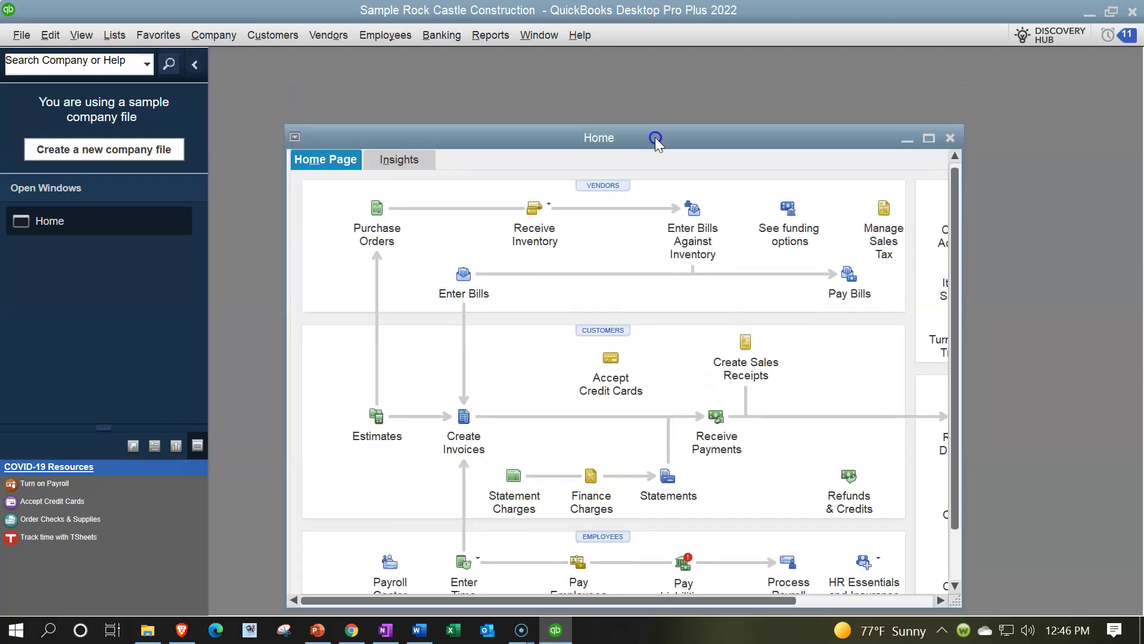
pyautogui.click(929, 137)
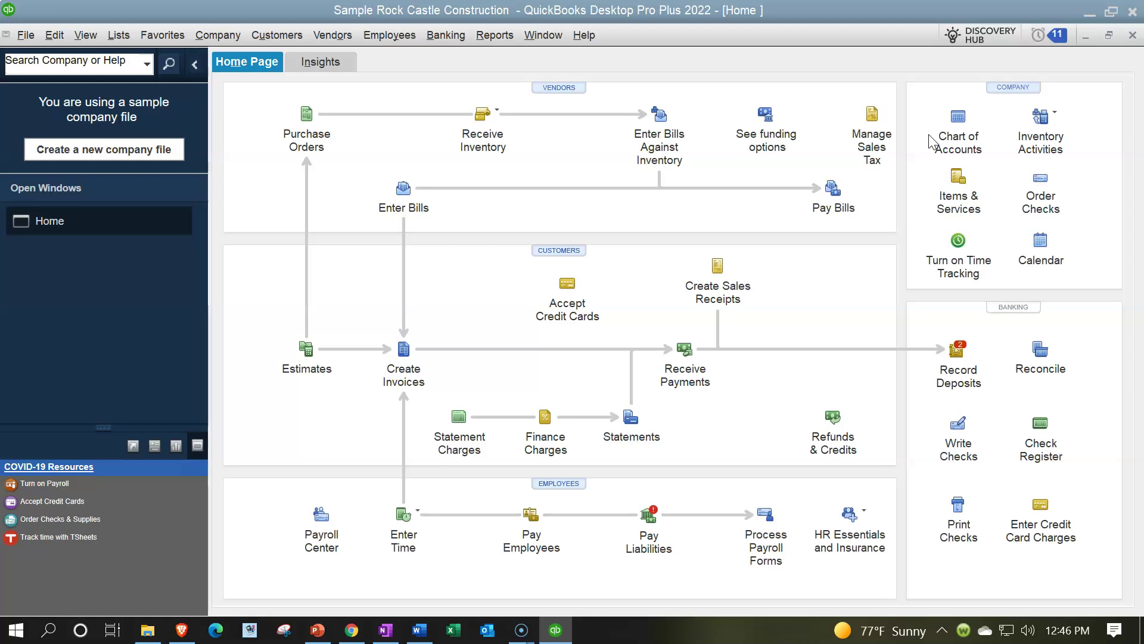
# Run the Balance Sheet Standard report from the company and financial reports.
pyautogui.click(494, 36)
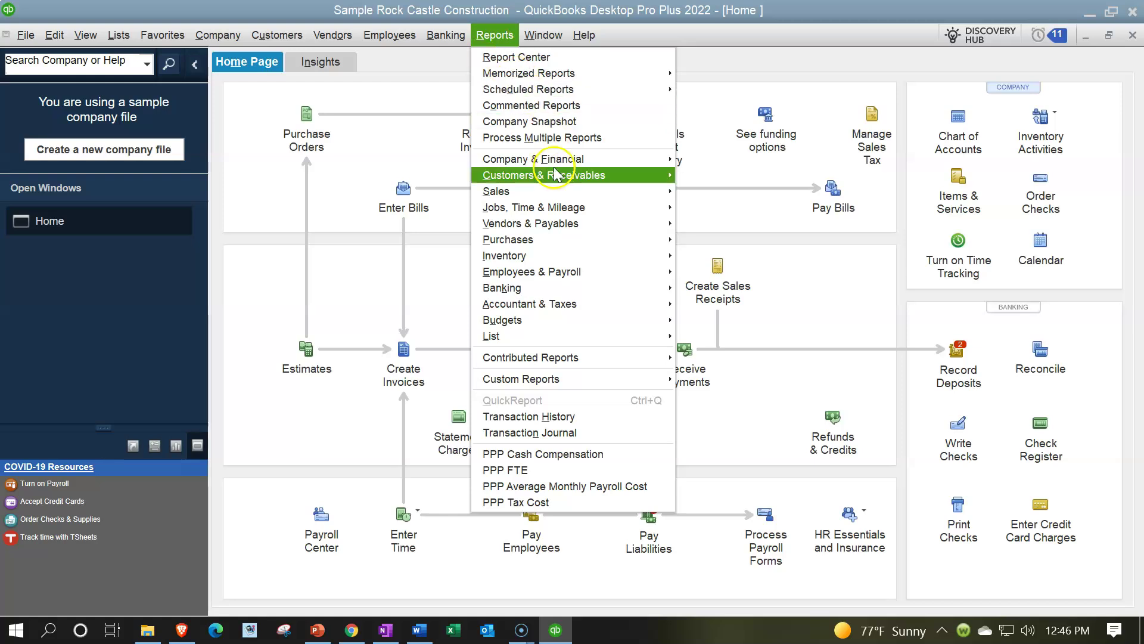
pyautogui.moveTo(557, 158)
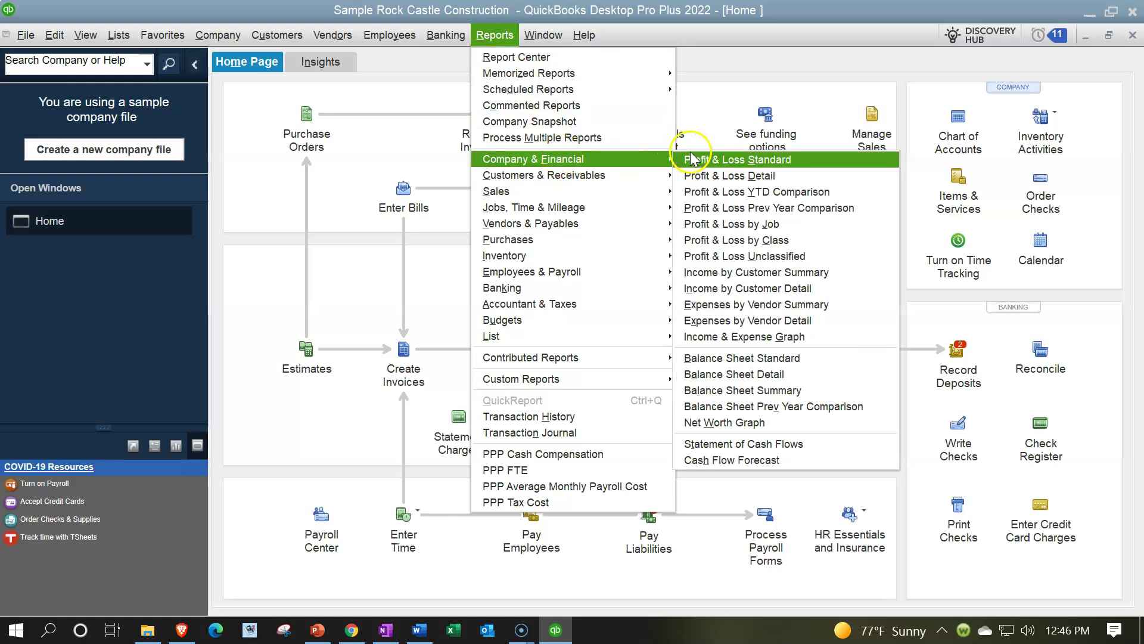
pyautogui.click(753, 361)
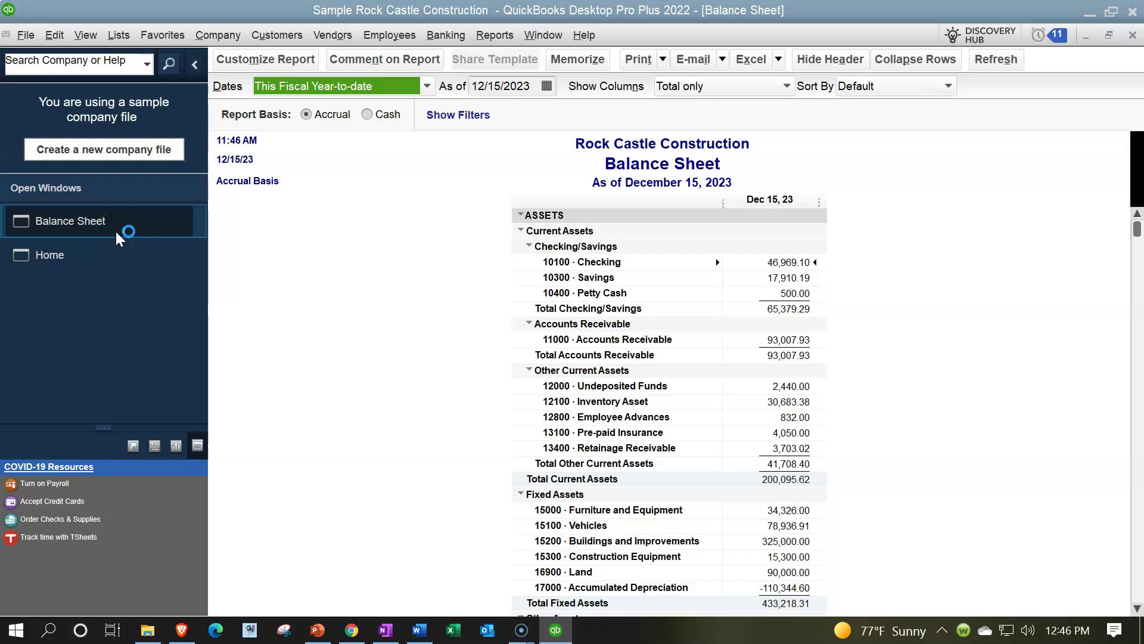
# Run the Profit & Loss Standard report and set its start date to 01/01/2023.
pyautogui.click(497, 36)
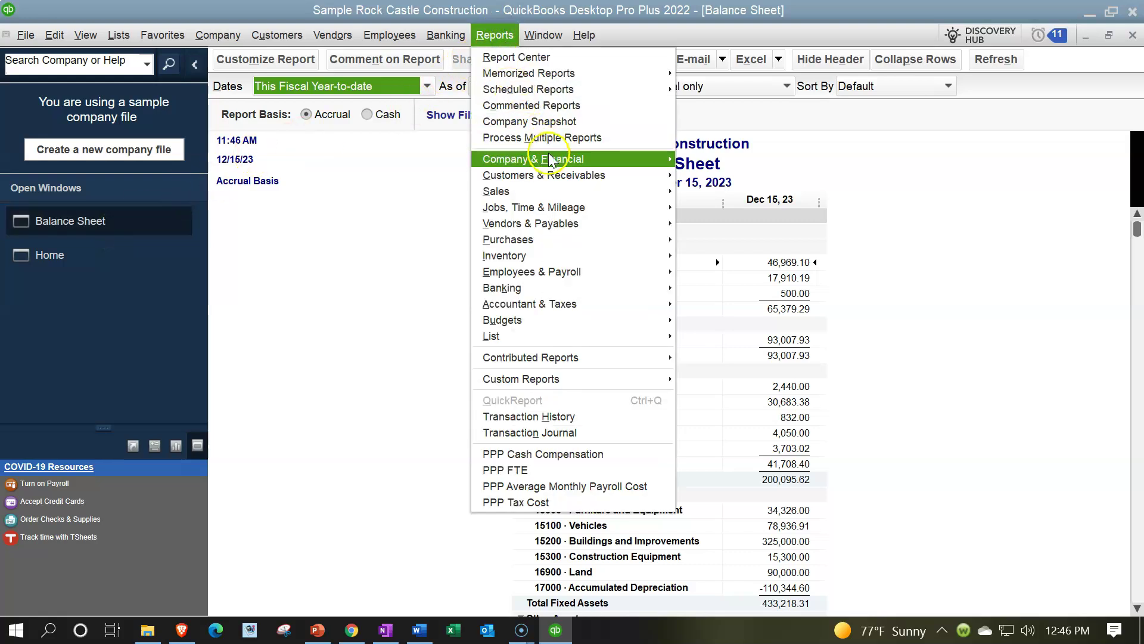
pyautogui.moveTo(638, 162)
pyautogui.click(690, 160)
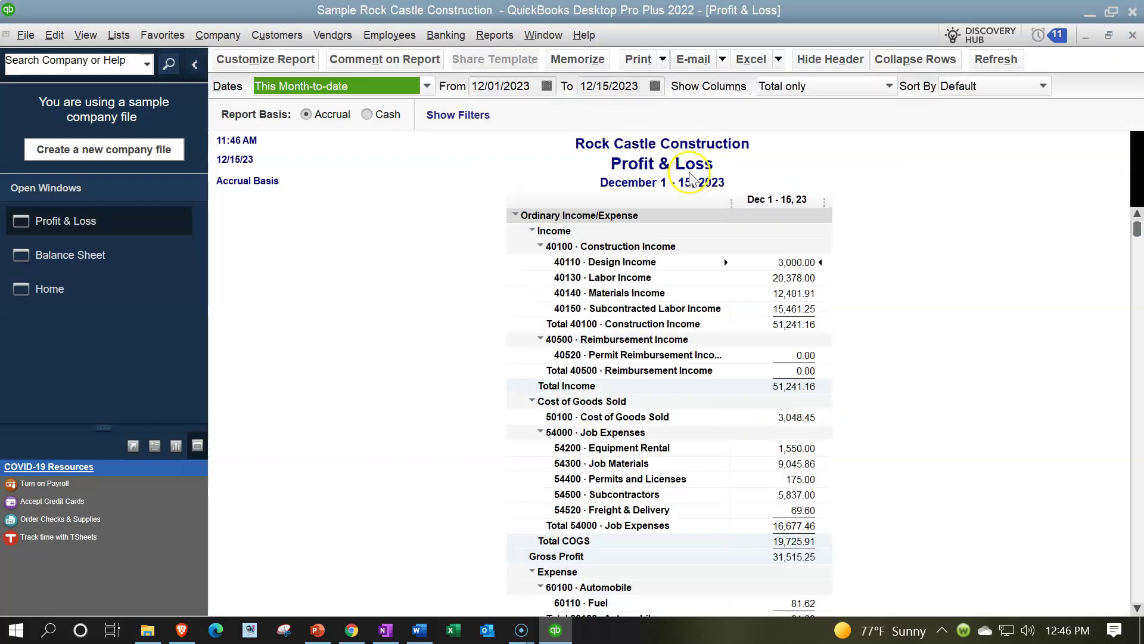
pyautogui.click(485, 87)
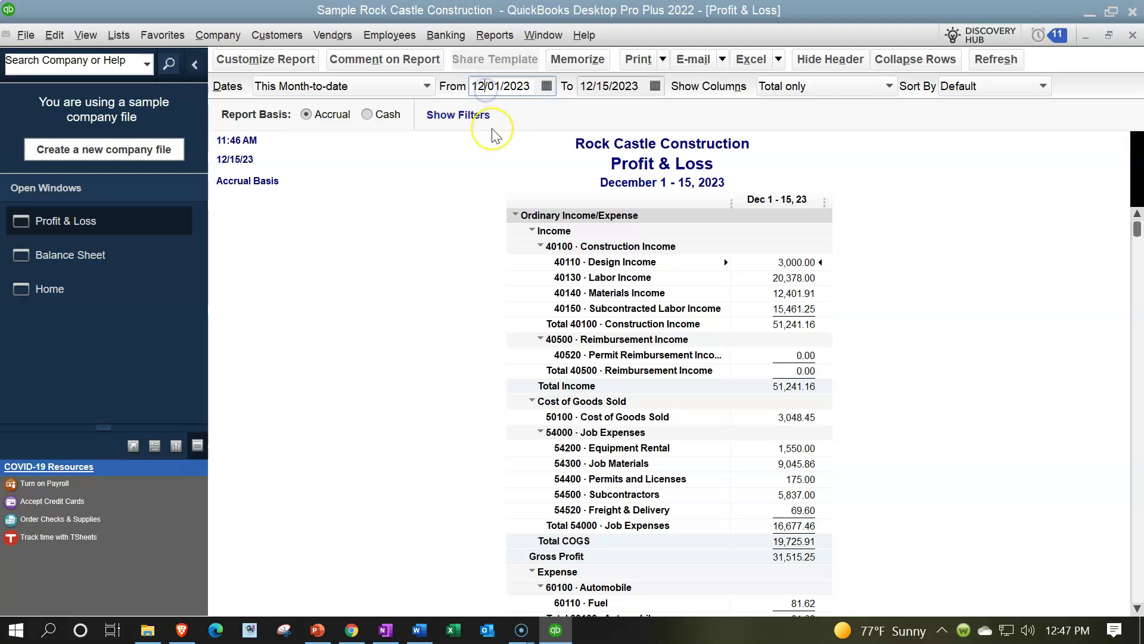
pyautogui.press('BackSpace')
pyautogui.press('BackSpace')
pyautogui.write('01')
pyautogui.press('Tab')
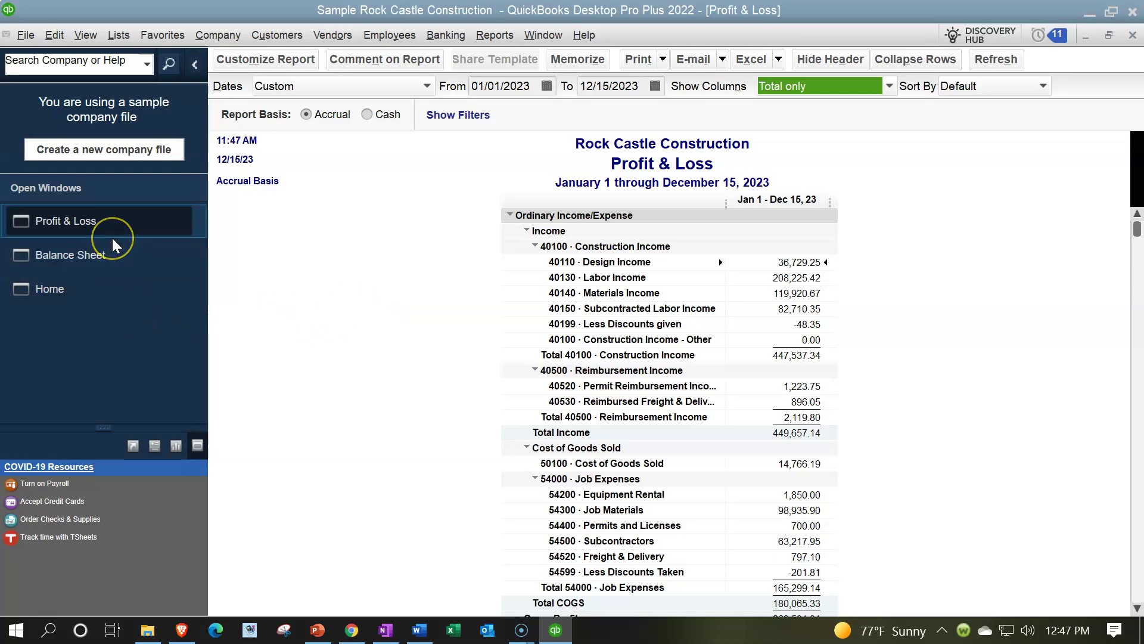
# Return to the Home page and look over the available company and vendor commands.
pyautogui.click(83, 287)
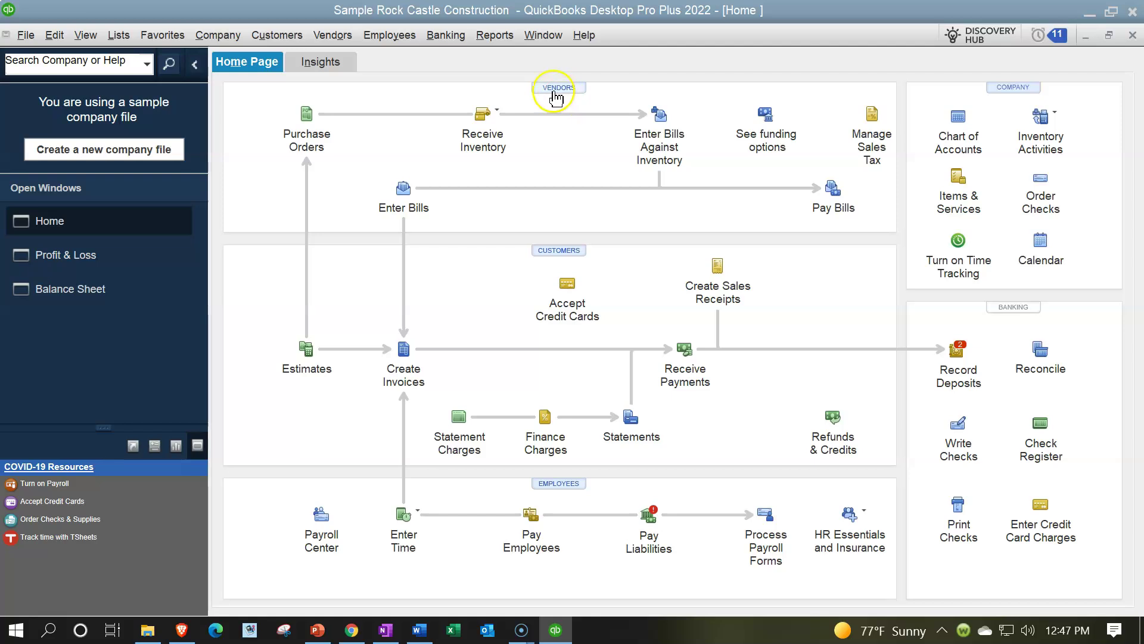
pyautogui.click(228, 34)
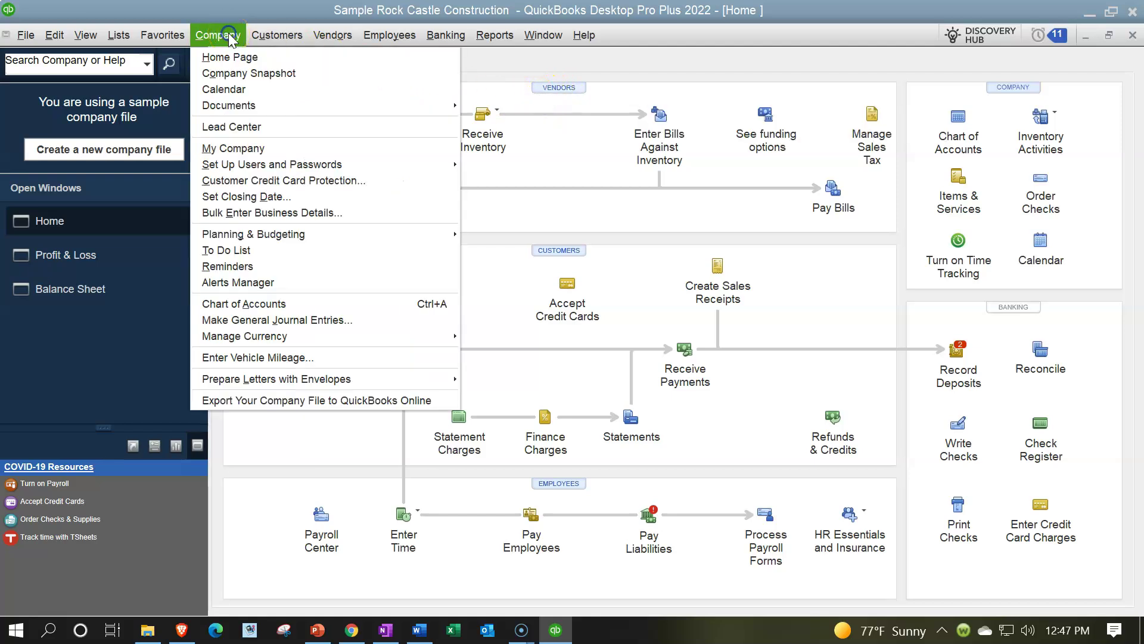
pyautogui.click(220, 35)
pyautogui.click(327, 34)
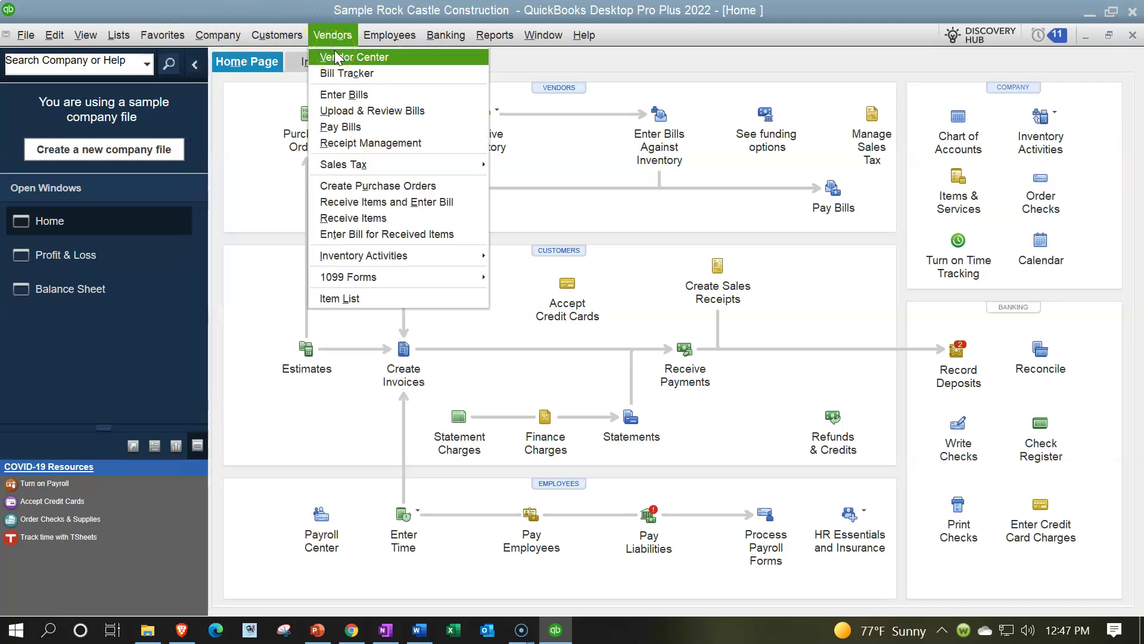
pyautogui.click(244, 162)
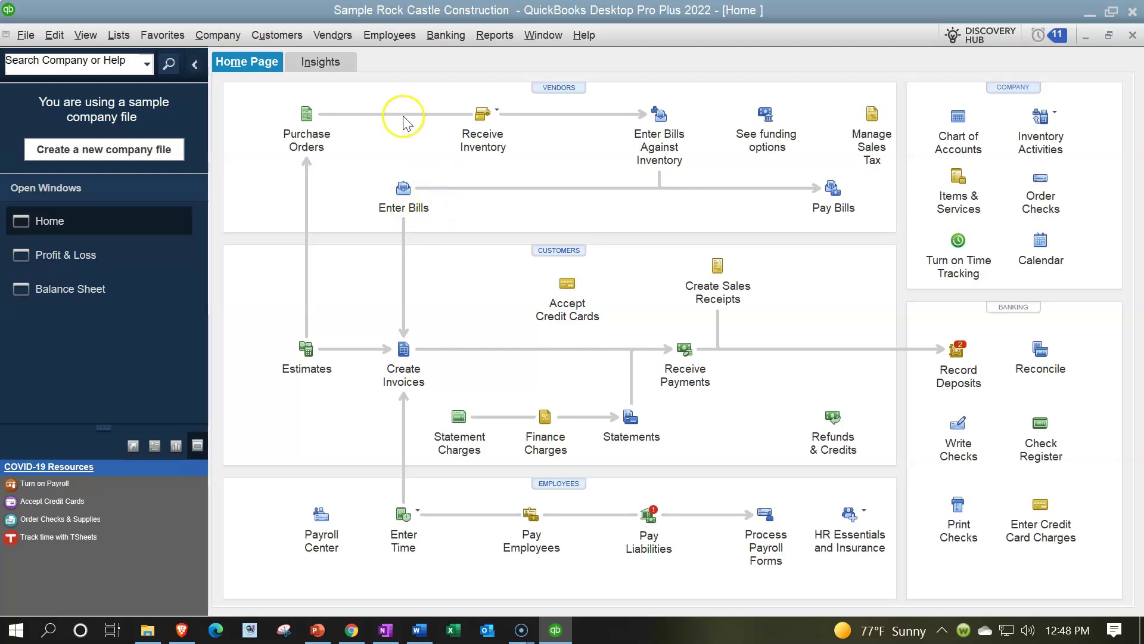
pyautogui.click(346, 35)
pyautogui.click(346, 35)
# Switch to the Balance Sheet and examine the Accounts Payable amount under current liabilities.
pyautogui.click(108, 298)
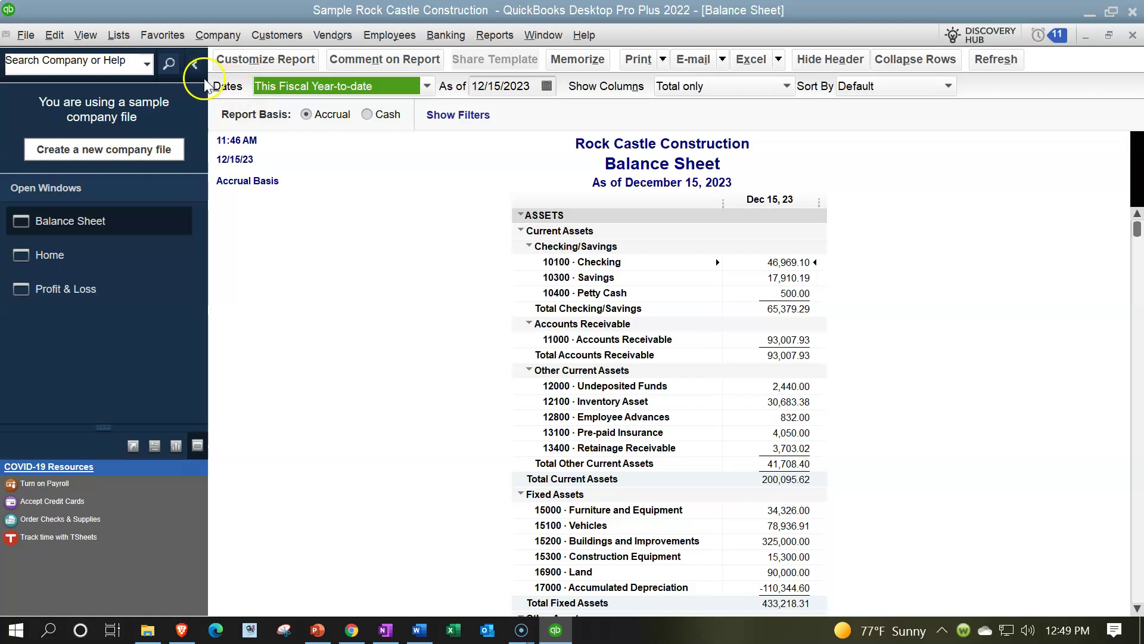
pyautogui.scroll(-6, 384, 342)
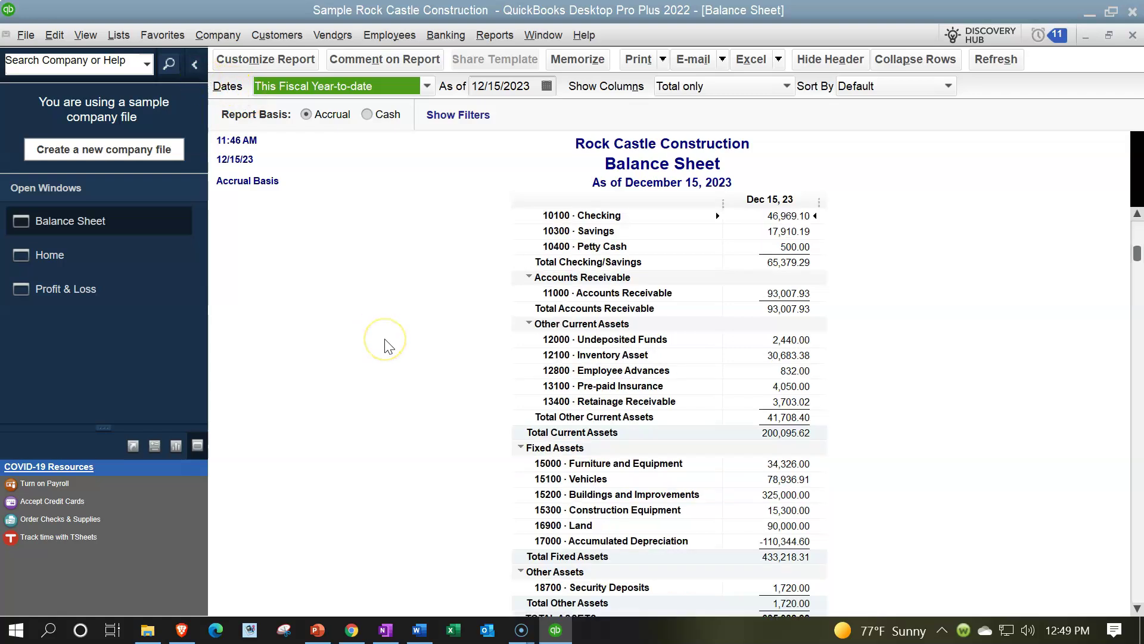
pyautogui.scroll(-3, 386, 346)
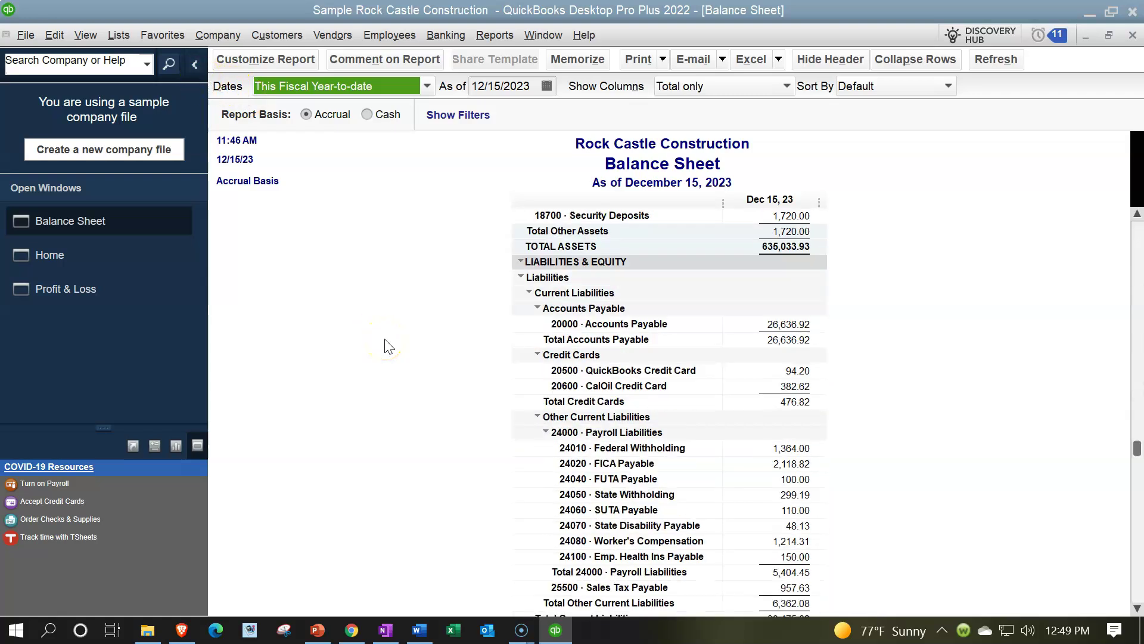
pyautogui.click(792, 325)
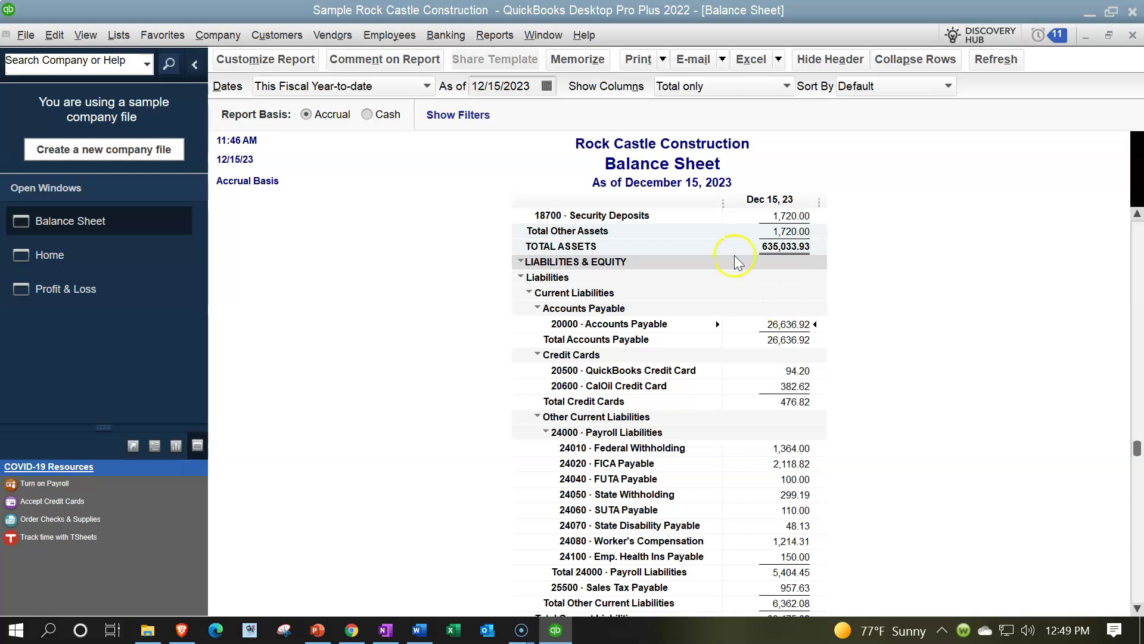
# Run the Vendor Balance Summary report and compare its total with Accounts Payable on the Balance Sheet.
pyautogui.click(494, 36)
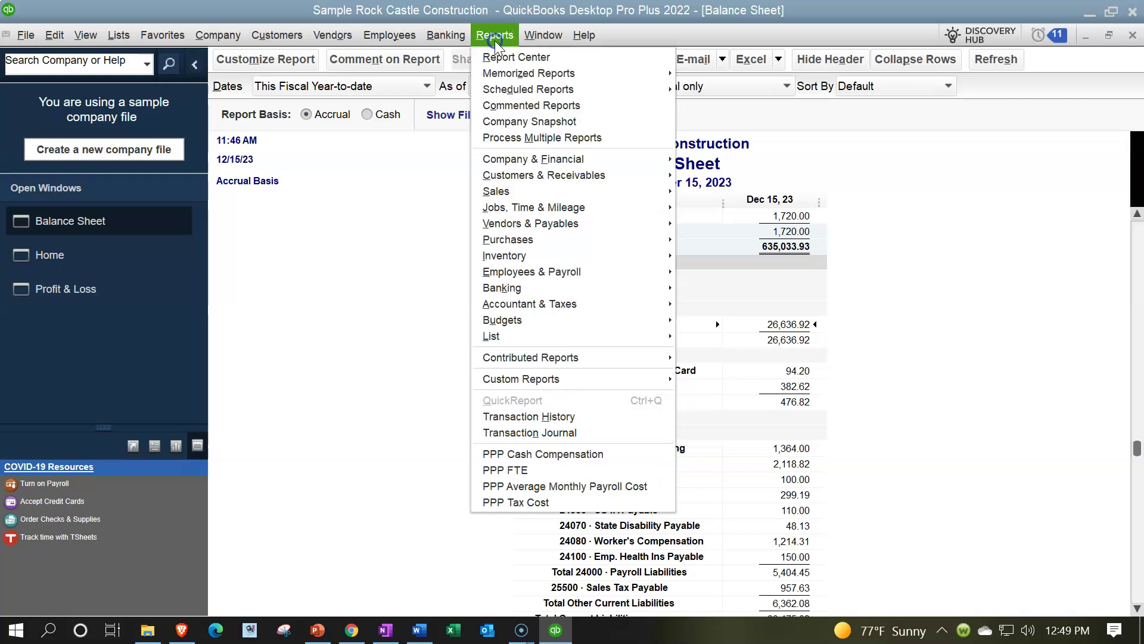
pyautogui.click(508, 141)
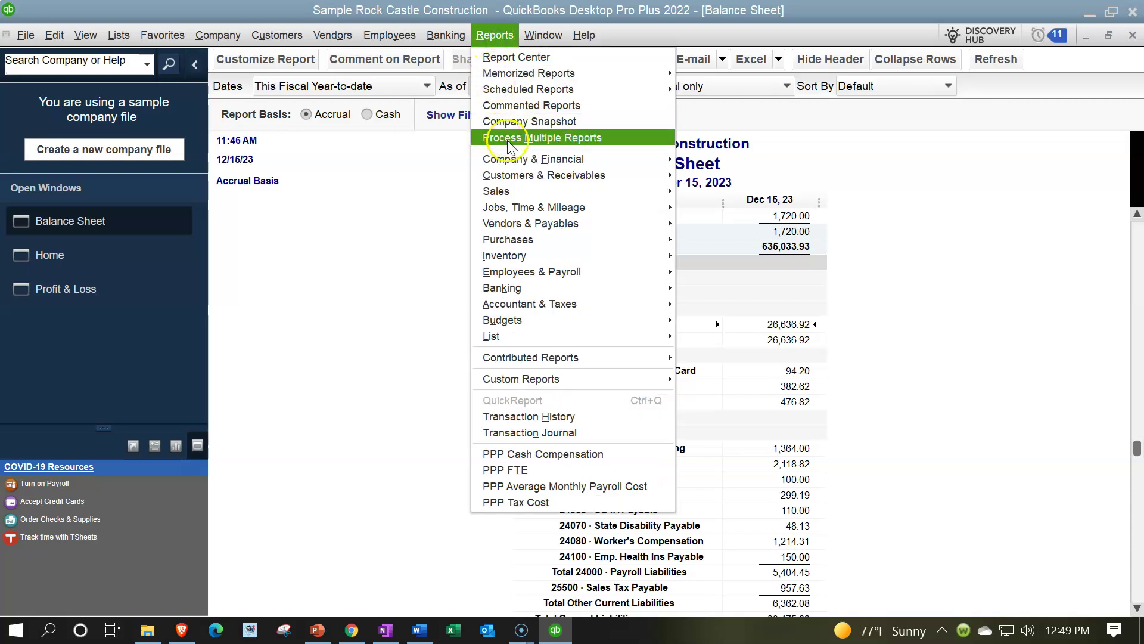
pyautogui.moveTo(516, 180)
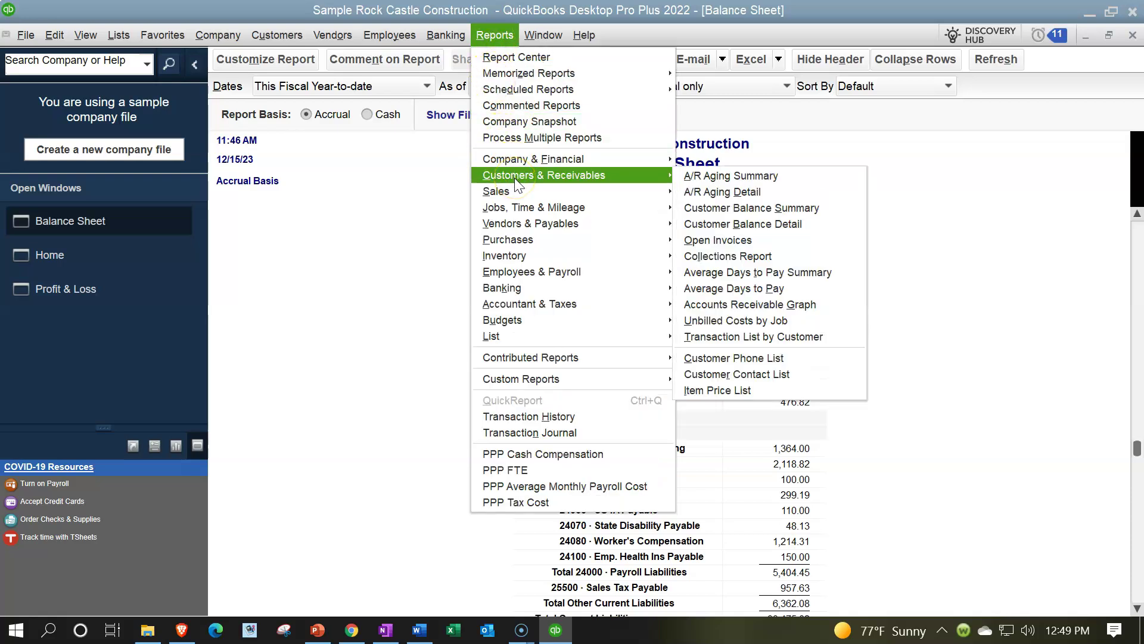
pyautogui.moveTo(528, 237)
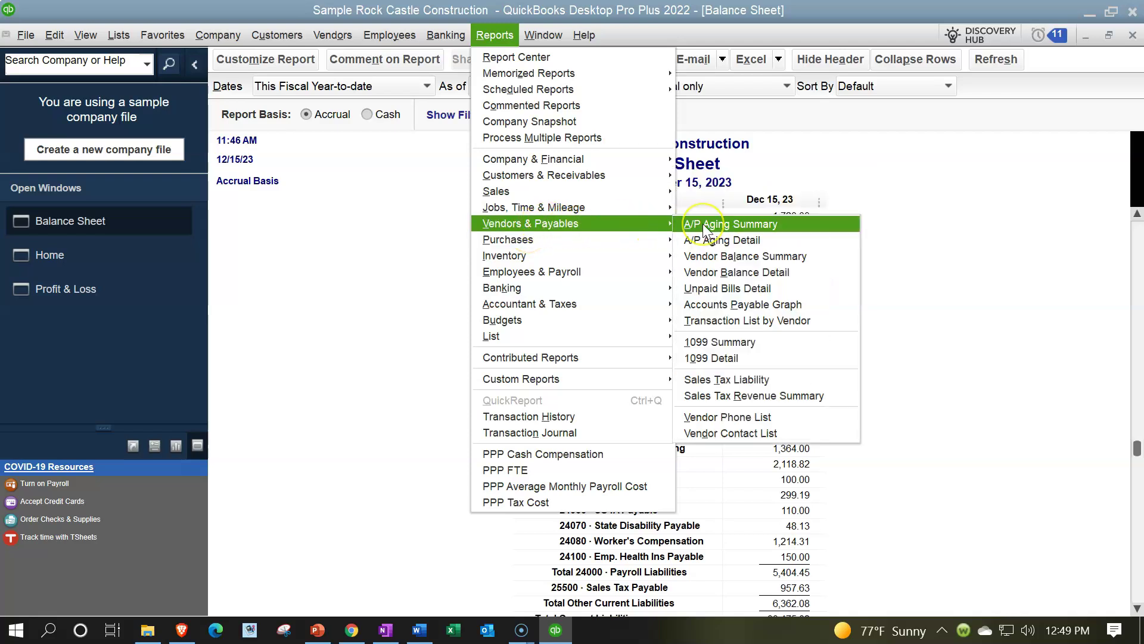
pyautogui.click(715, 265)
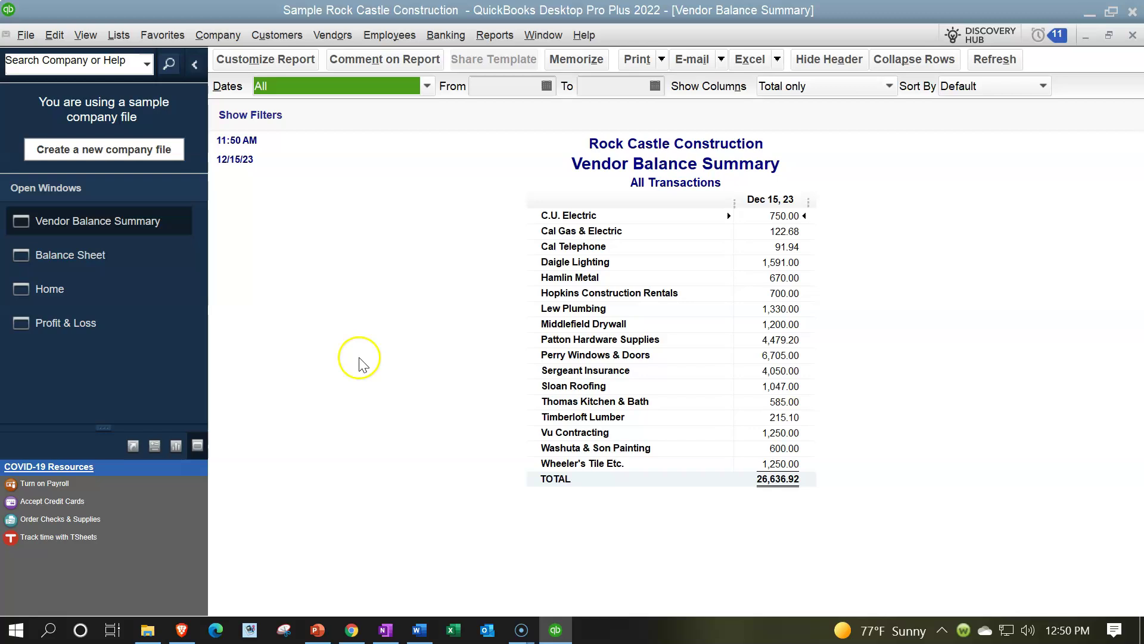
pyautogui.click(107, 256)
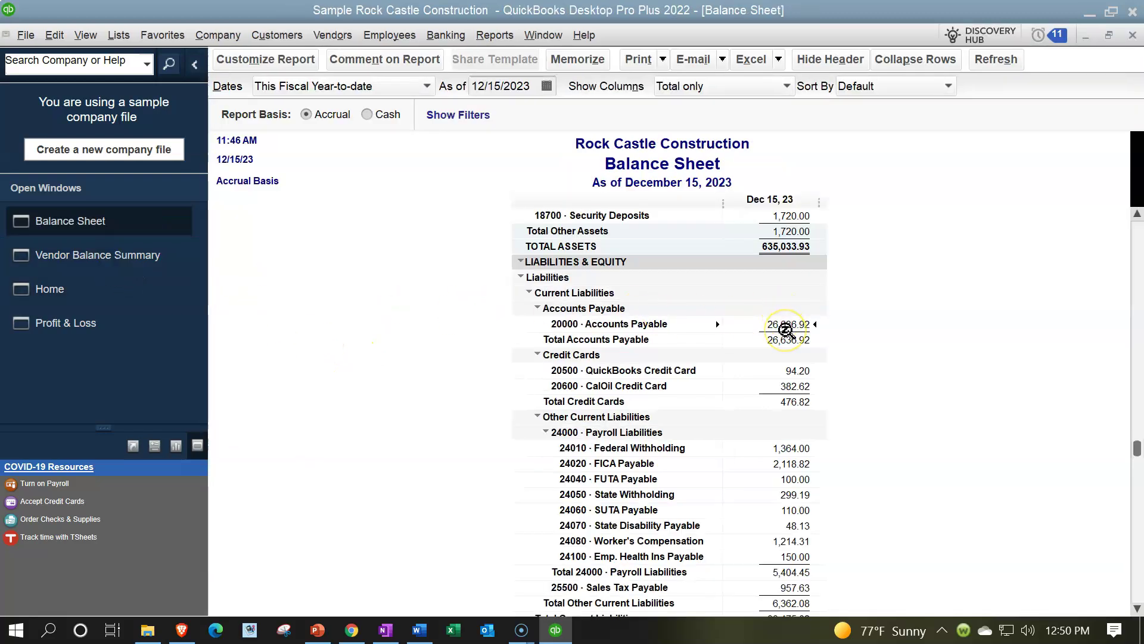
pyautogui.click(110, 253)
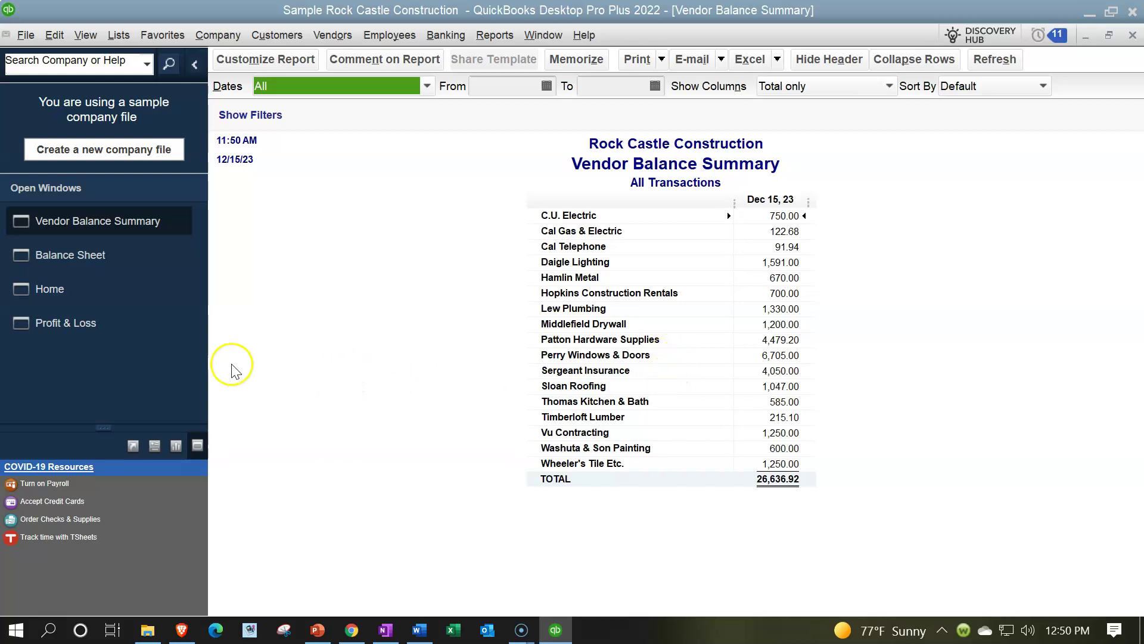
# Switch to the Profit & Loss report and review the expense accounts through to net income.
pyautogui.click(125, 332)
pyautogui.scroll(-4, 320, 370)
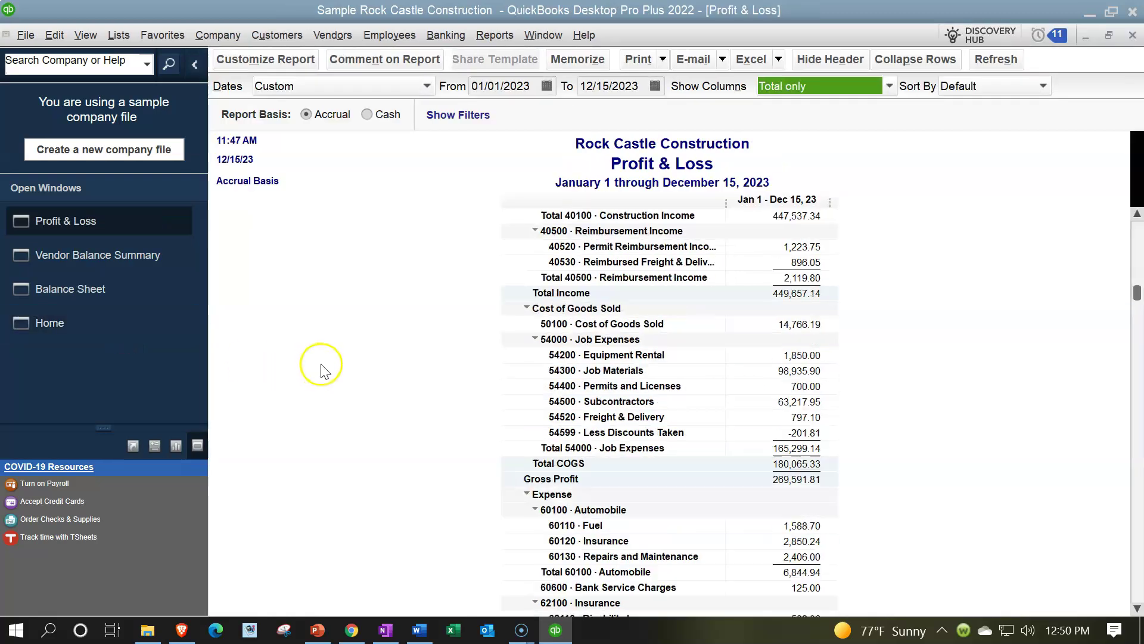
pyautogui.scroll(-3, 854, 356)
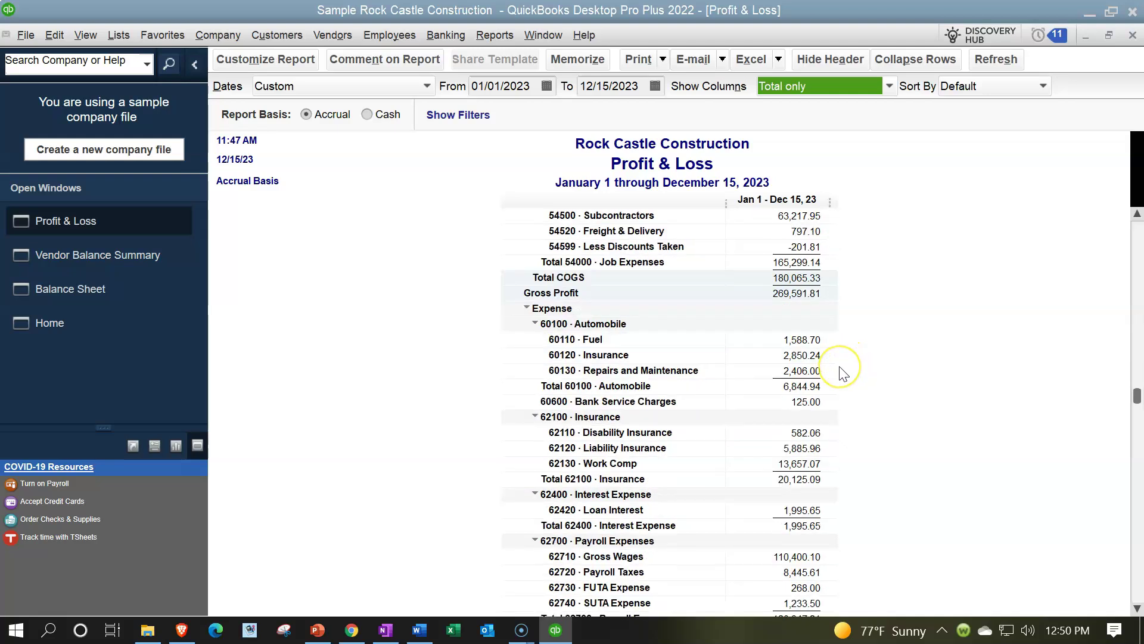
pyautogui.scroll(-1, 845, 371)
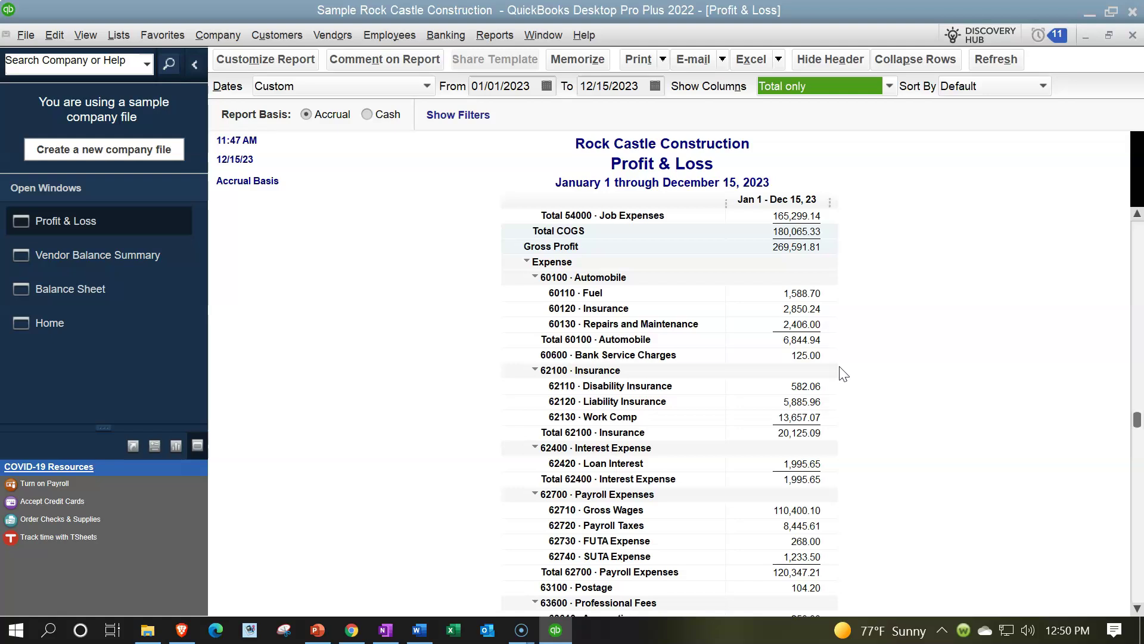
pyautogui.scroll(-3, 844, 374)
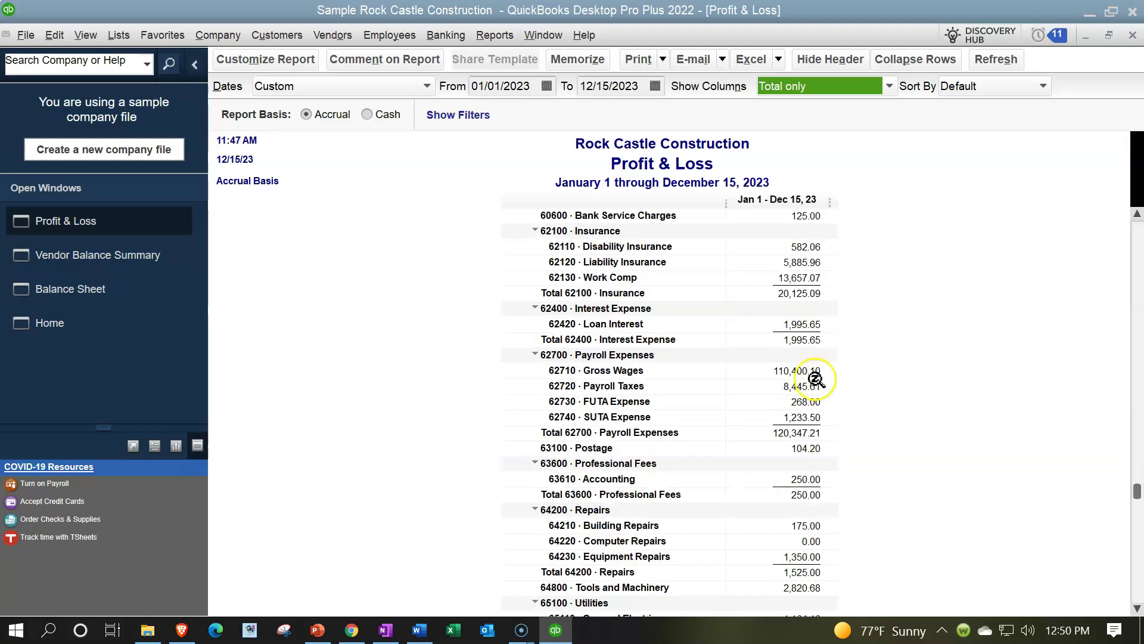
pyautogui.scroll(-2, 816, 384)
pyautogui.scroll(-1, 817, 386)
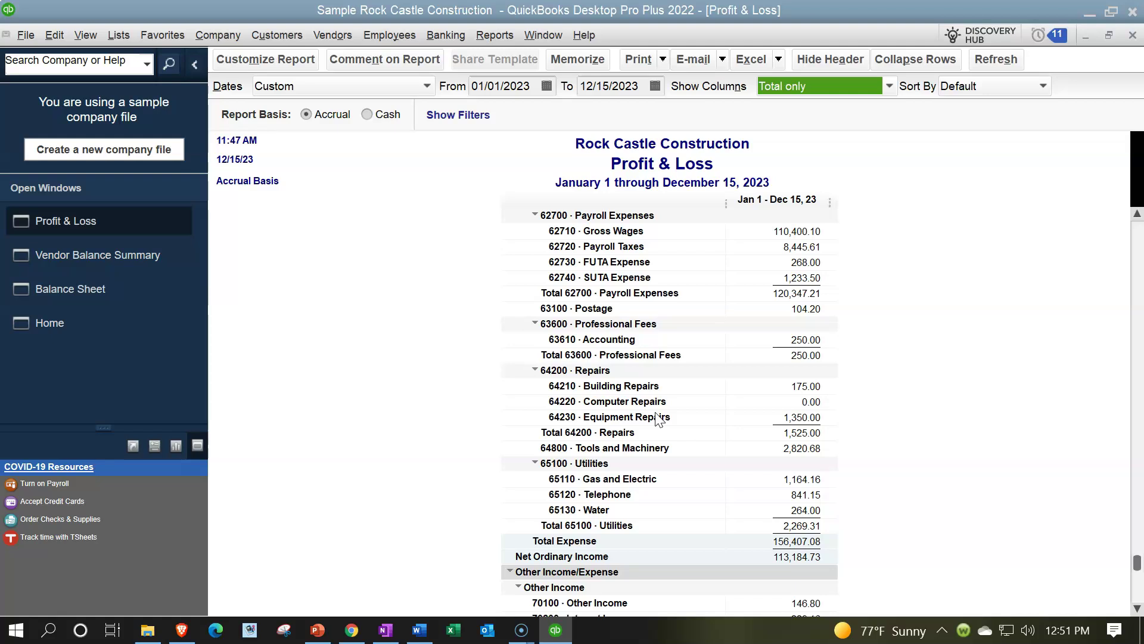
pyautogui.scroll(-1, 658, 419)
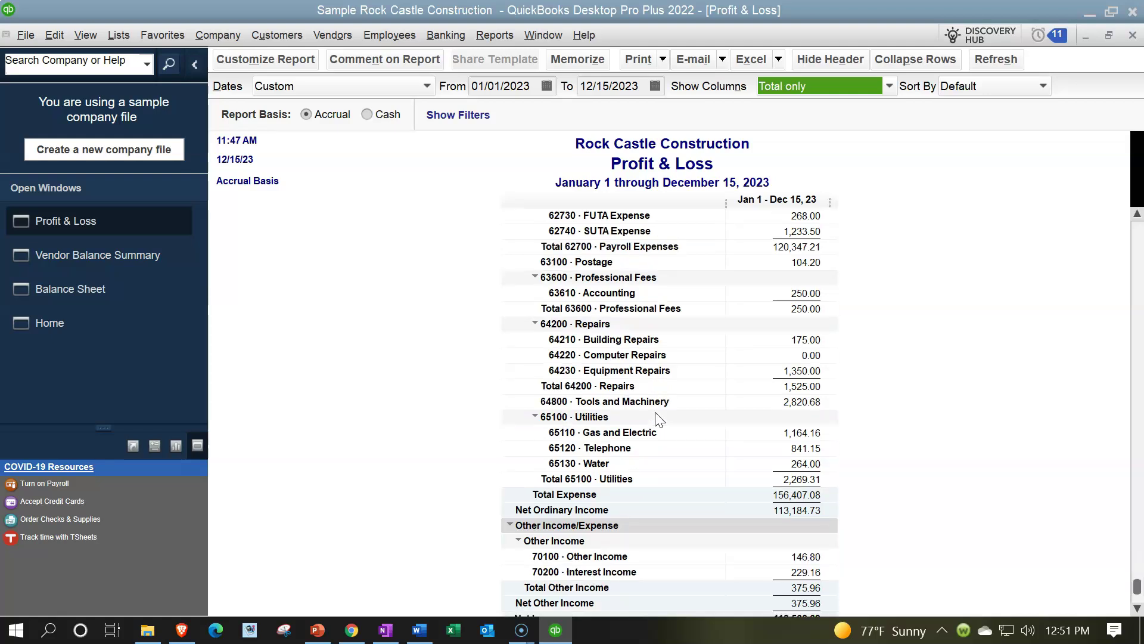
pyautogui.scroll(-1, 658, 419)
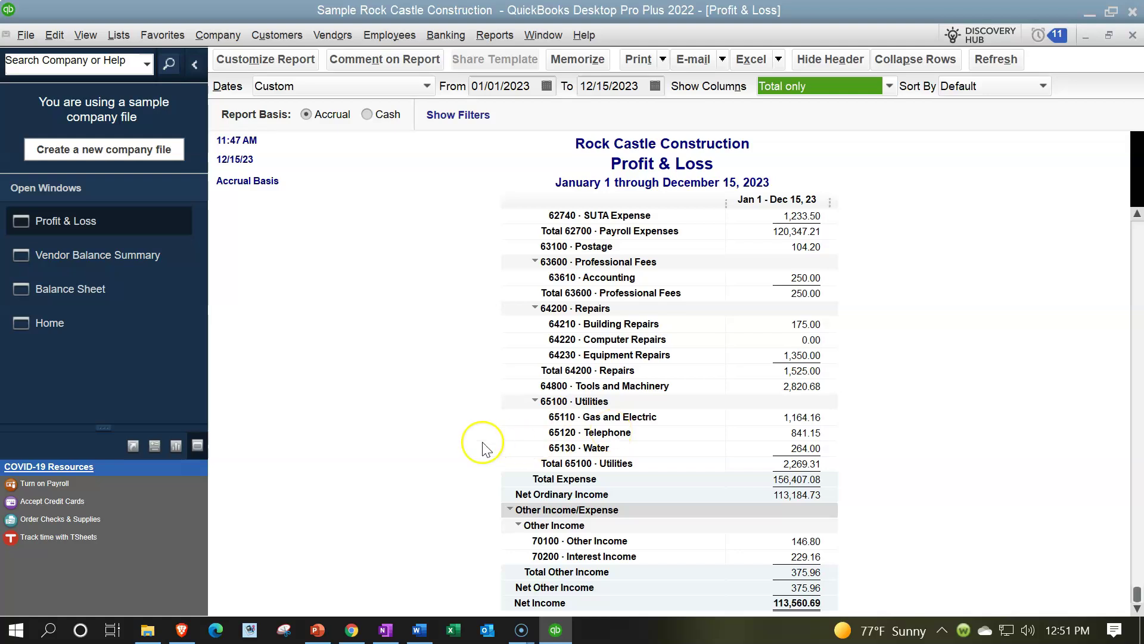
# Open the Vendor Center and make more room for it by widening the vendor list and collapsing the Open Windows sidebar.
pyautogui.click(66, 333)
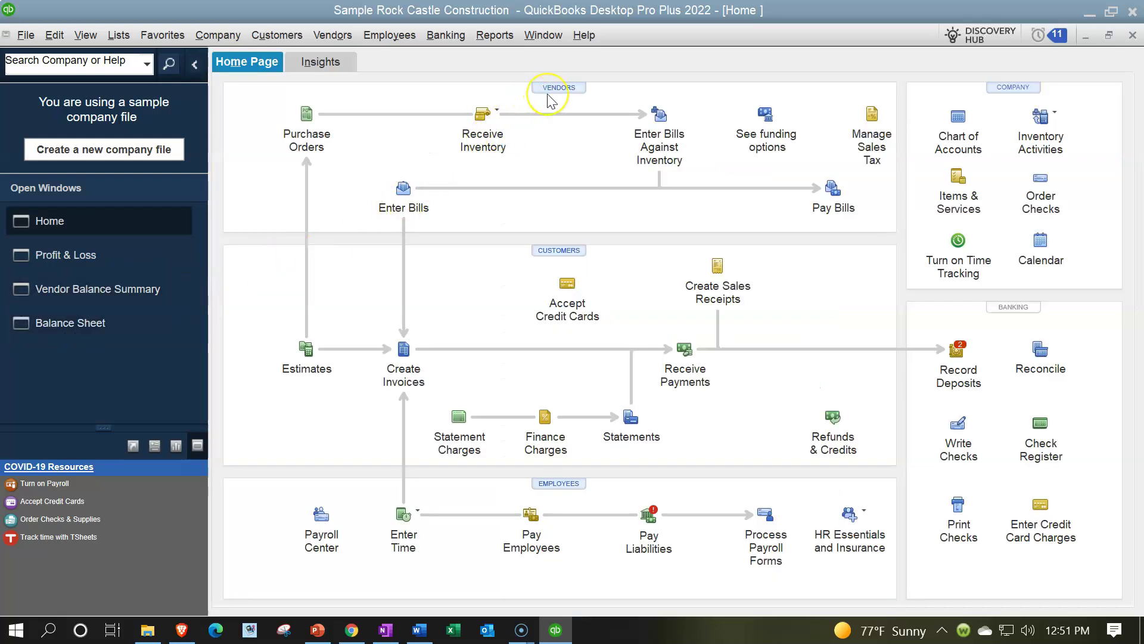
pyautogui.click(338, 35)
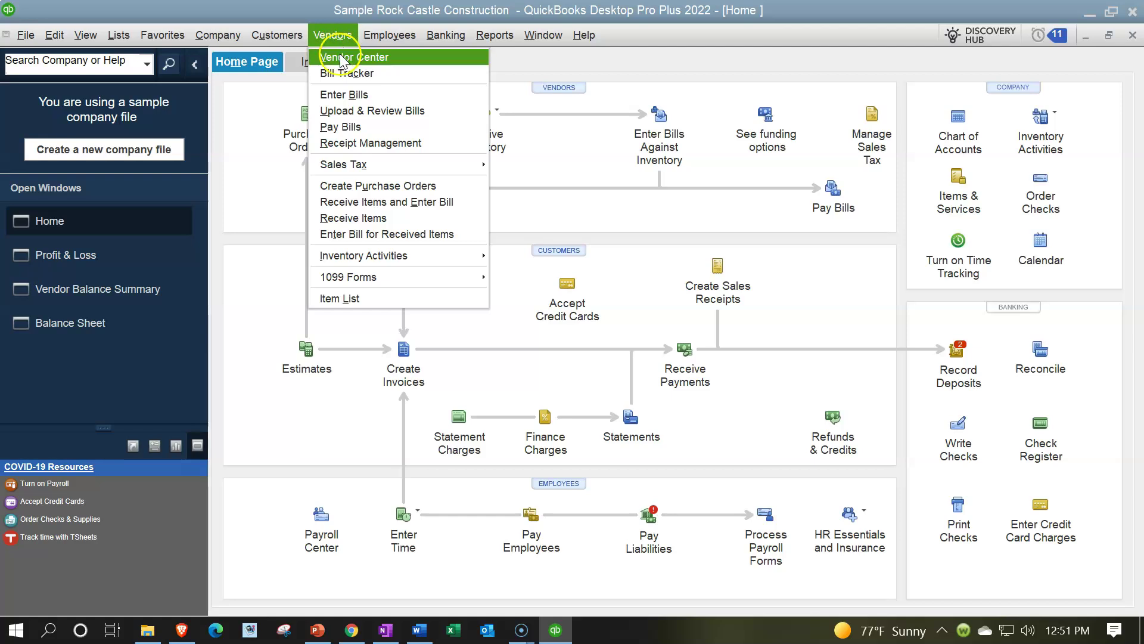
pyautogui.click(341, 57)
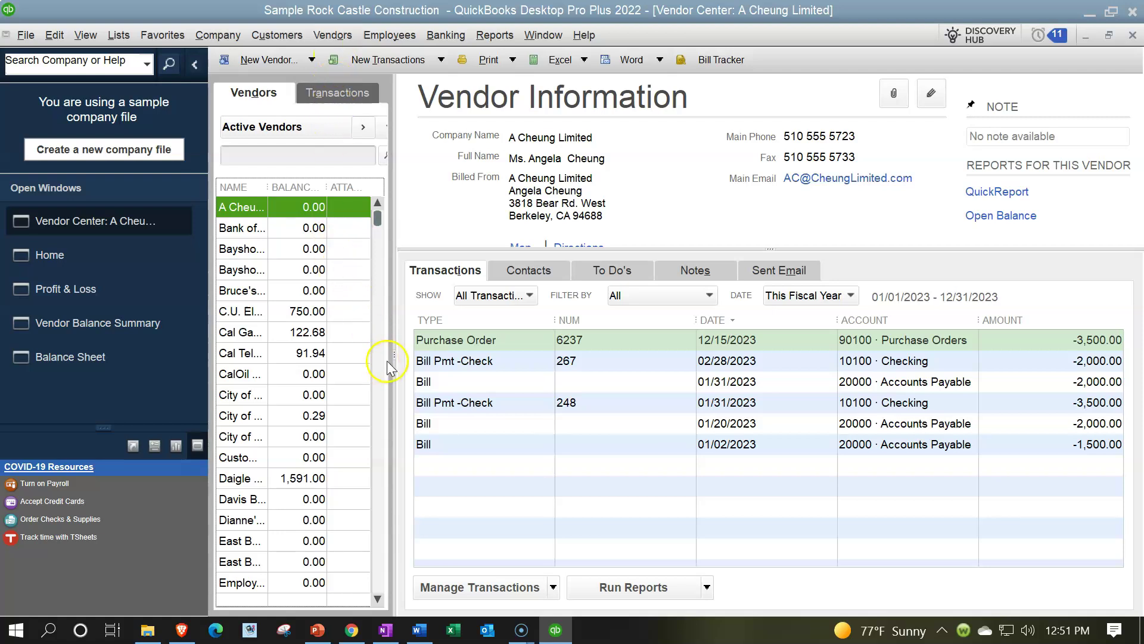
pyautogui.moveTo(395, 347); pyautogui.dragTo(431, 348)
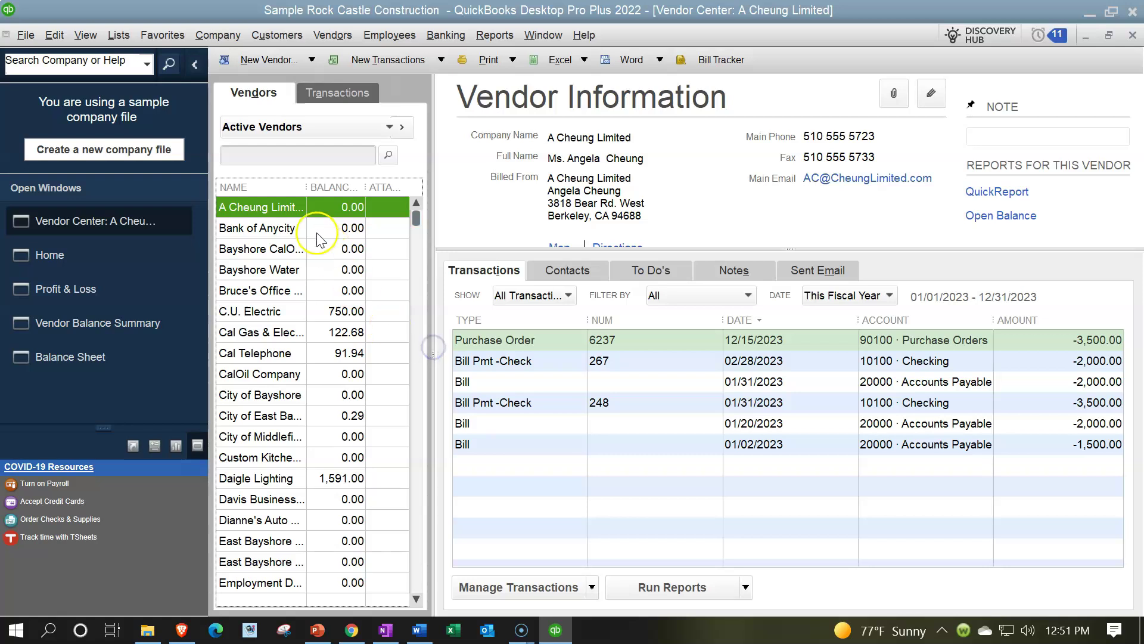
pyautogui.click(195, 65)
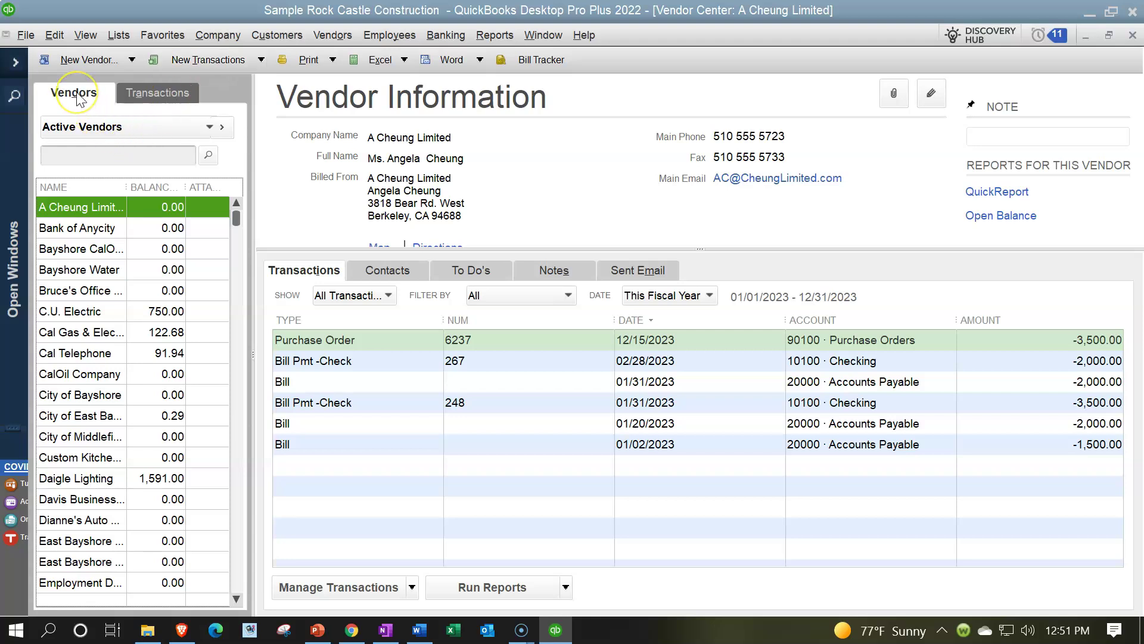
# View the purchase orders among the Vendor Center transactions and return to the list of active vendors.
pyautogui.click(126, 93)
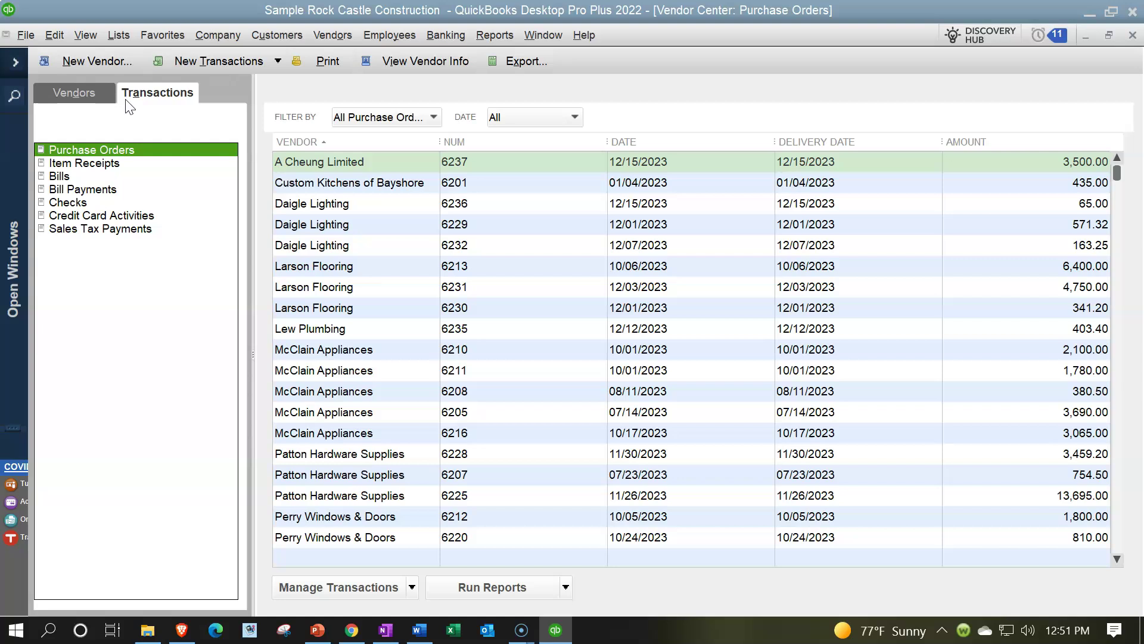
pyautogui.click(72, 93)
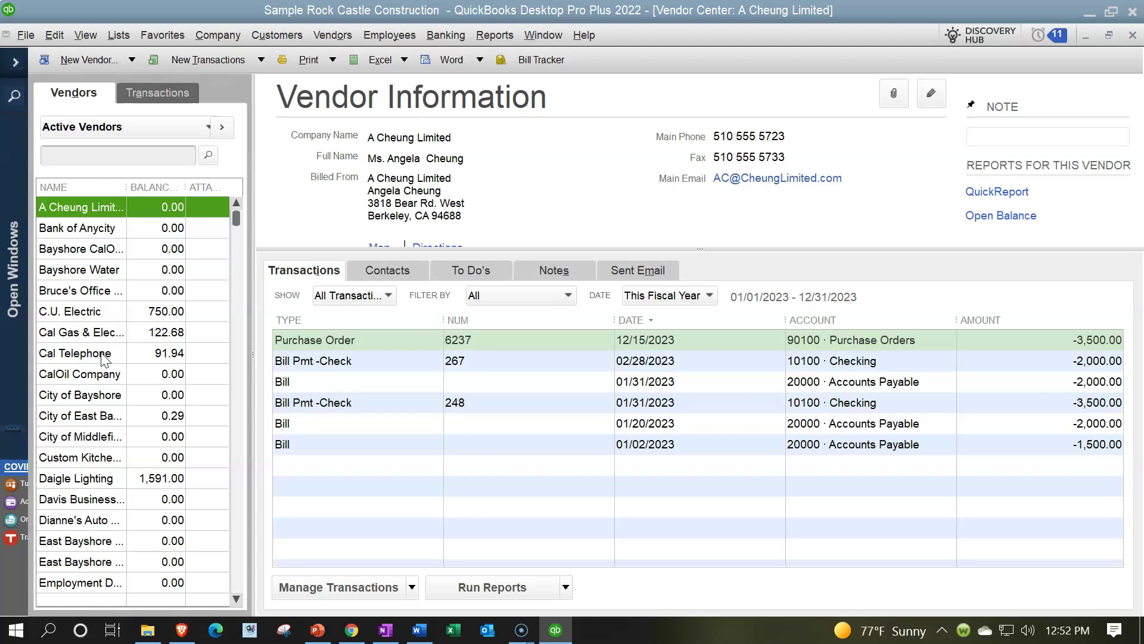
pyautogui.scroll(-1, 104, 358)
# Search the active vendors for "east bay" and clear the search to restore the full list.
pyautogui.click(95, 158)
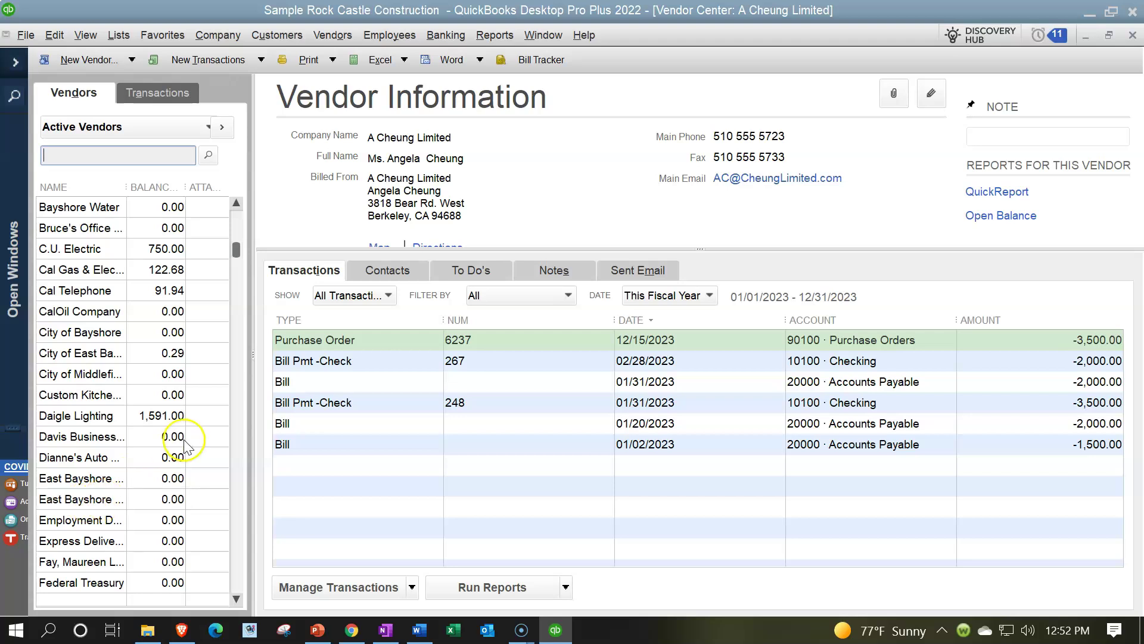
pyautogui.write('east bay')
pyautogui.click(208, 156)
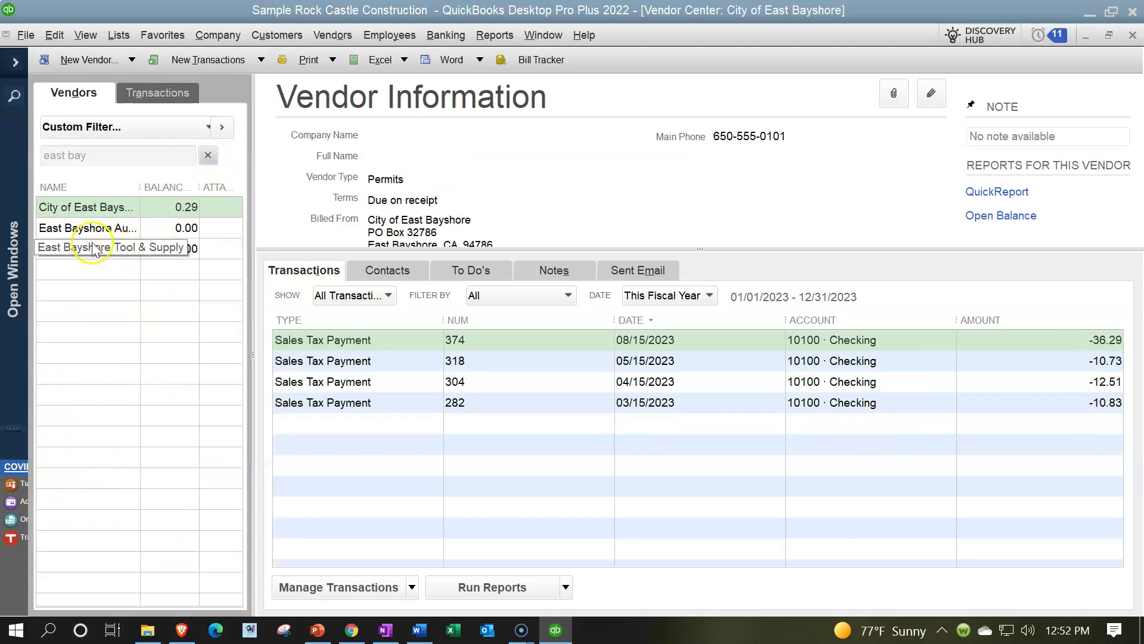
pyautogui.click(208, 155)
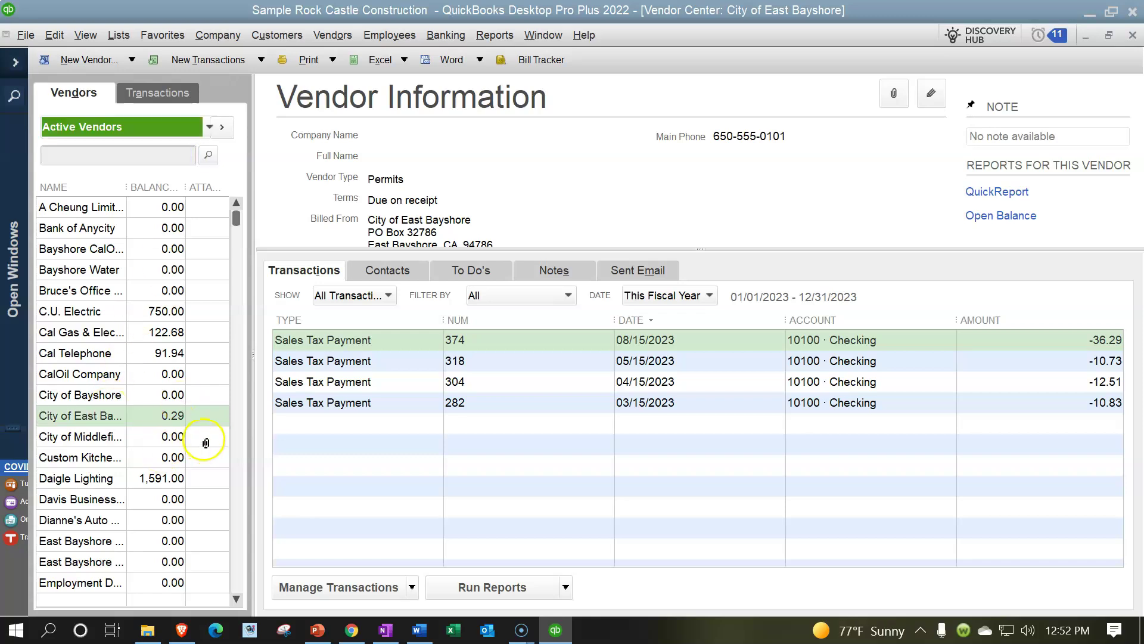
# Filter the vendor list to Vendors with Open Balances.
pyautogui.click(207, 129)
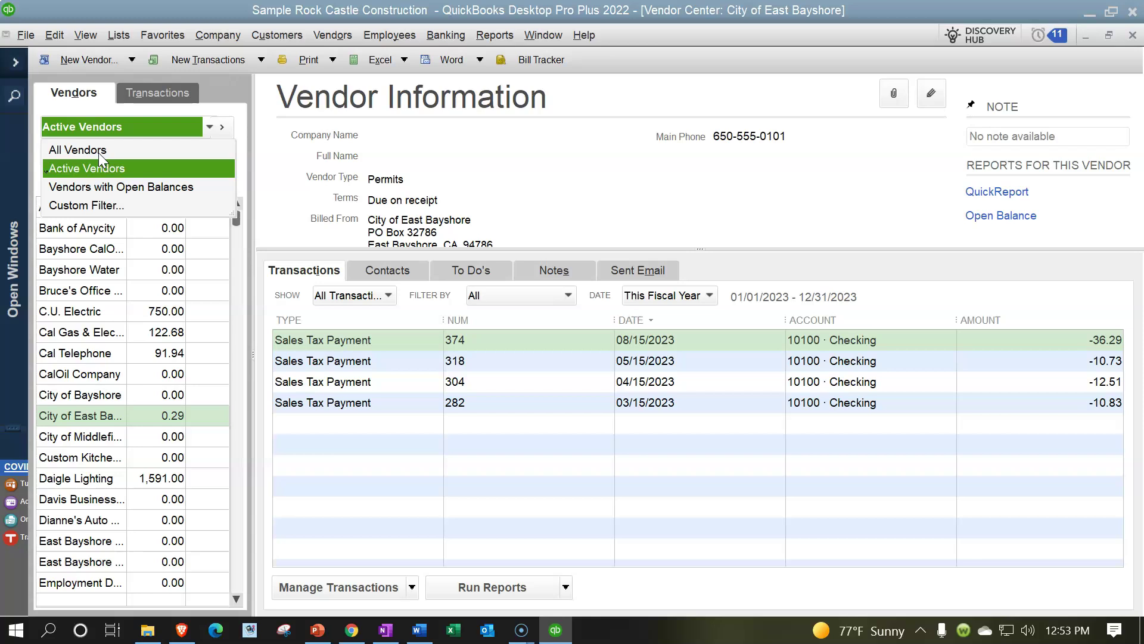
pyautogui.click(110, 169)
pyautogui.click(130, 188)
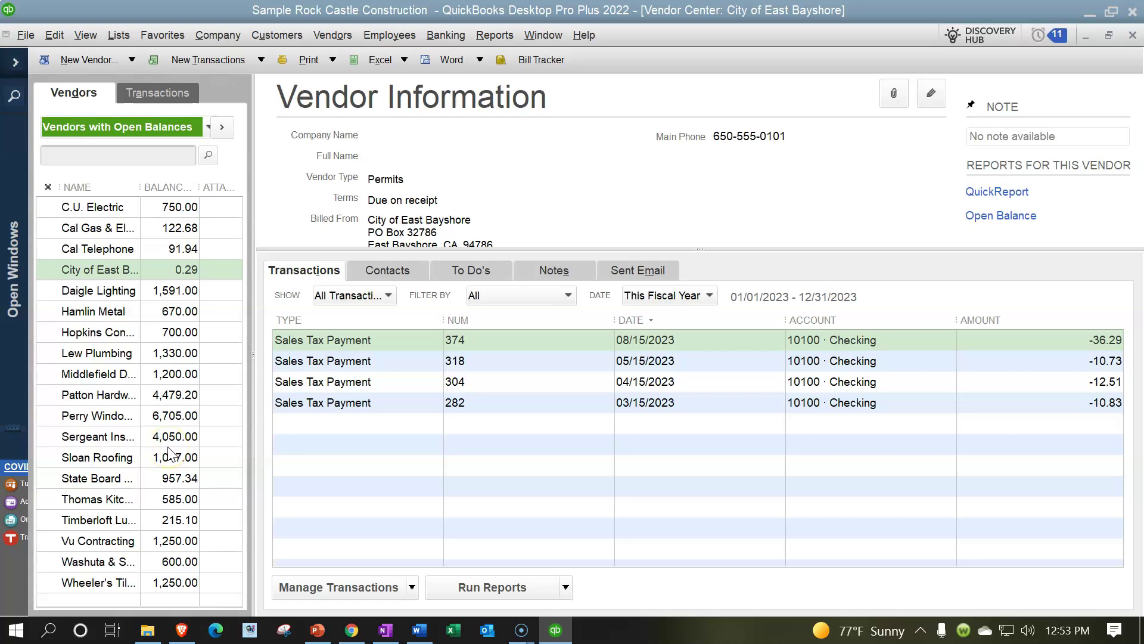
# Examine the Custom Filter's search scope and field choices for the vendor list, and close it without applying a filter.
pyautogui.click(207, 127)
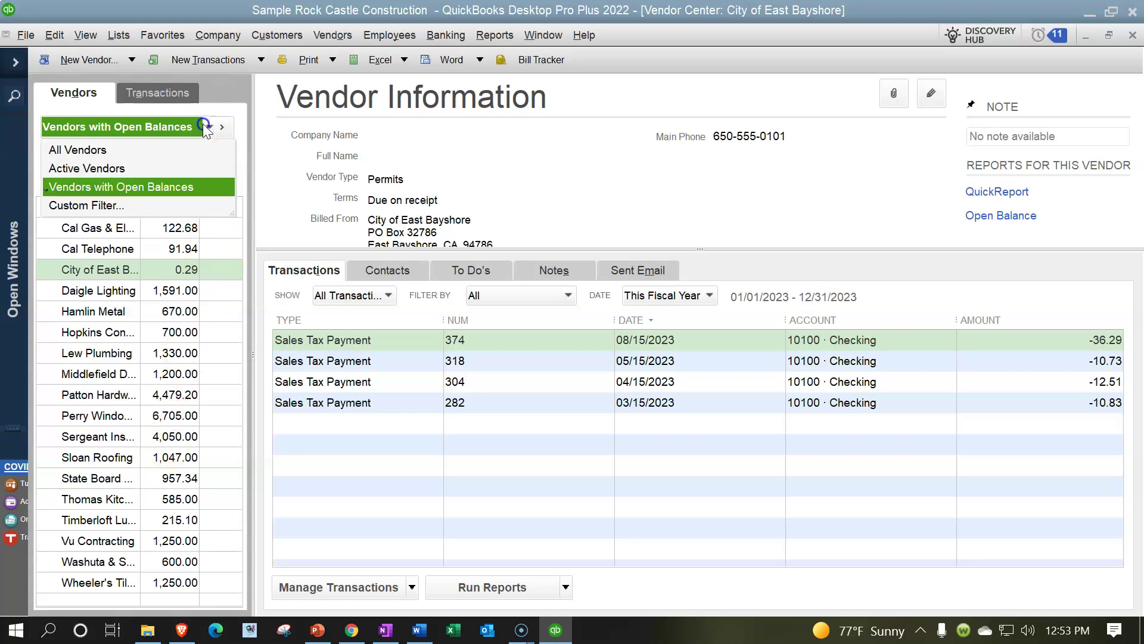
pyautogui.click(116, 208)
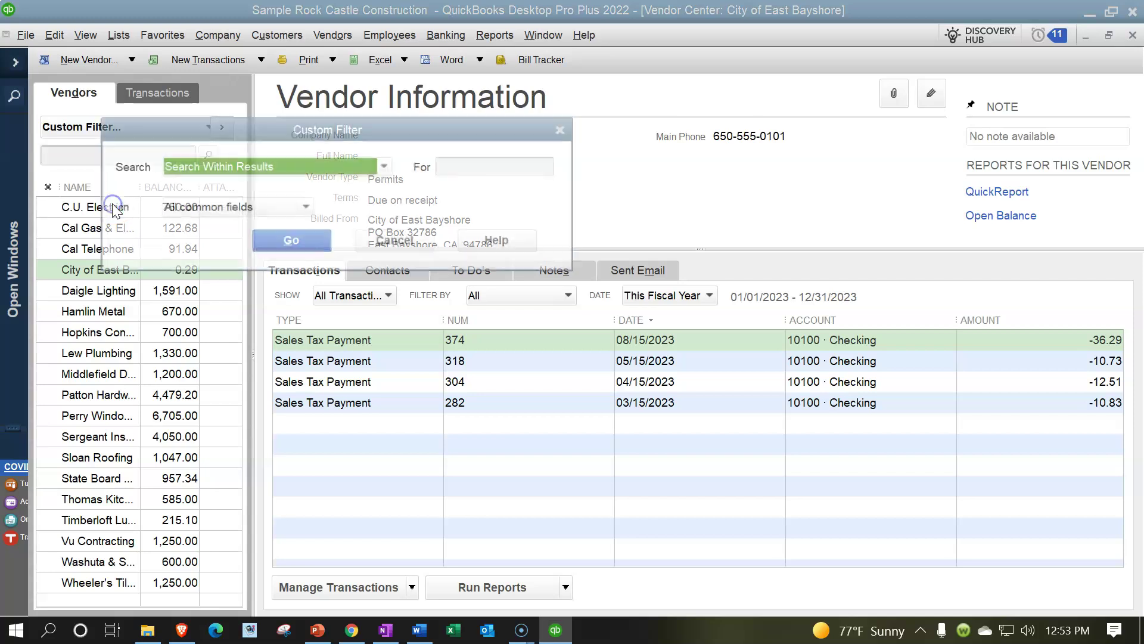
pyautogui.click(384, 167)
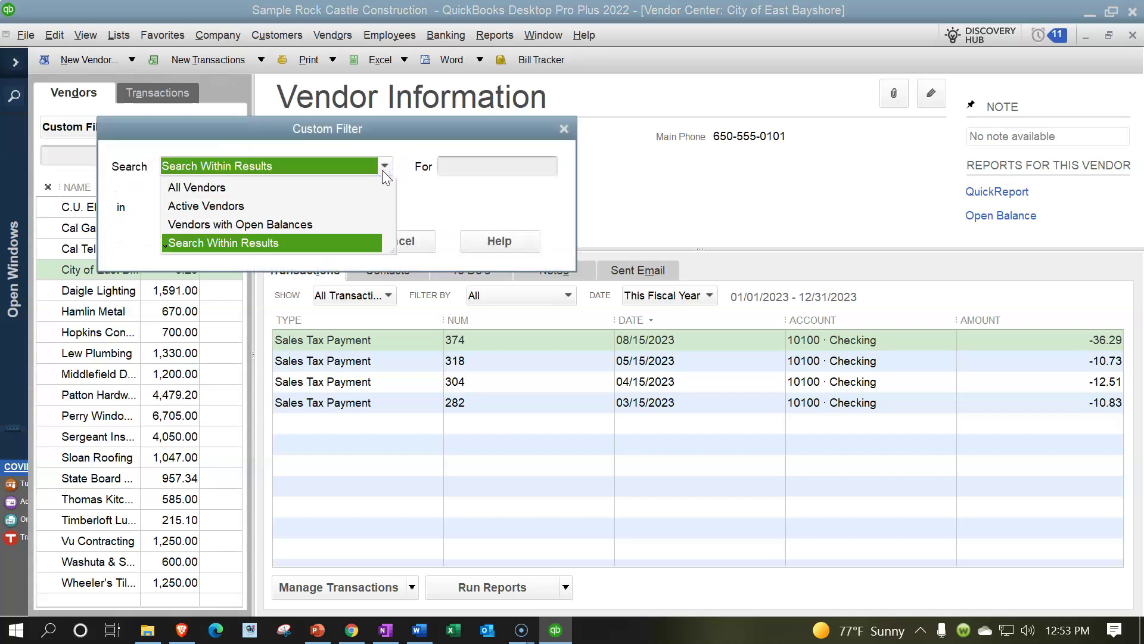
pyautogui.click(383, 169)
pyautogui.click(441, 162)
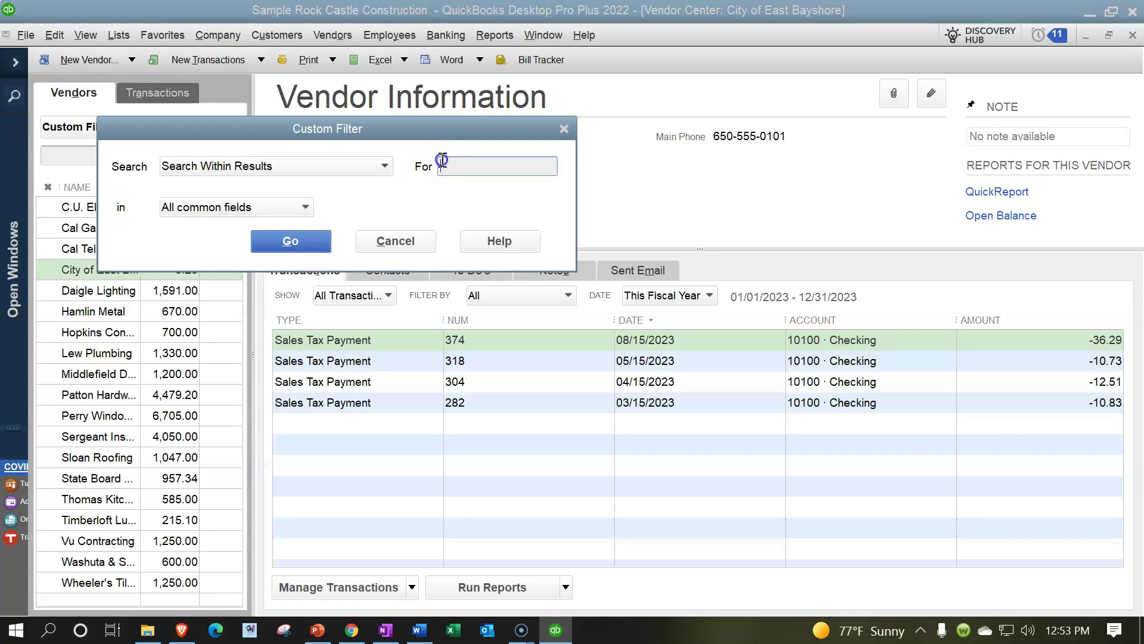
pyautogui.click(305, 206)
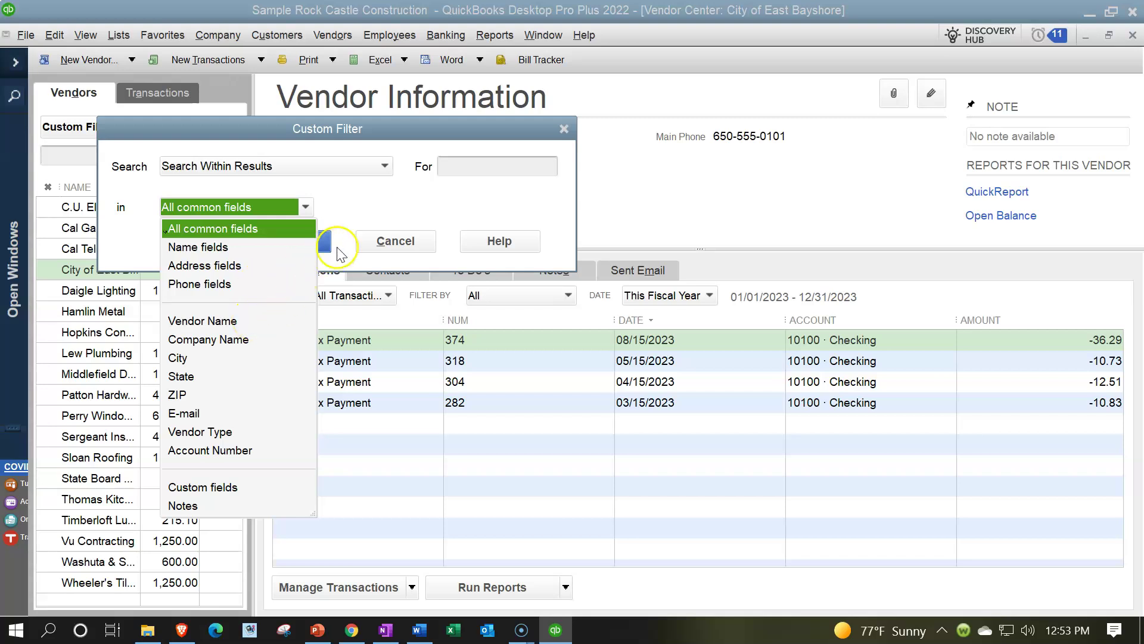
pyautogui.click(378, 214)
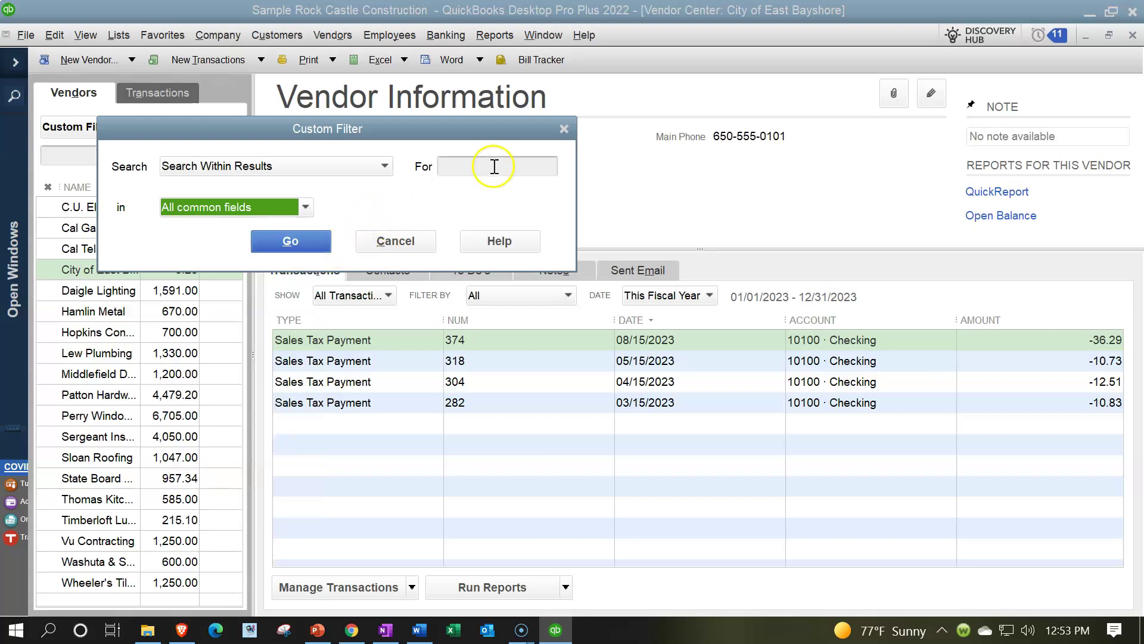
pyautogui.click(563, 129)
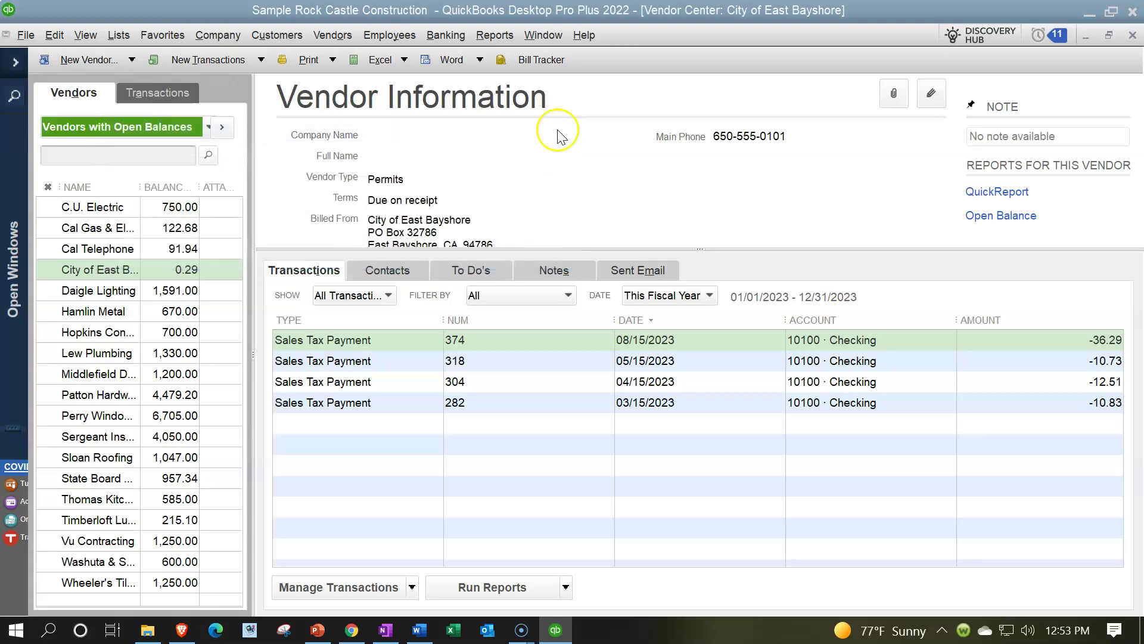
# Select the vendor Hamlin Metal and review its contacts, to-dos, notes, sent email and transactions.
pyautogui.click(78, 315)
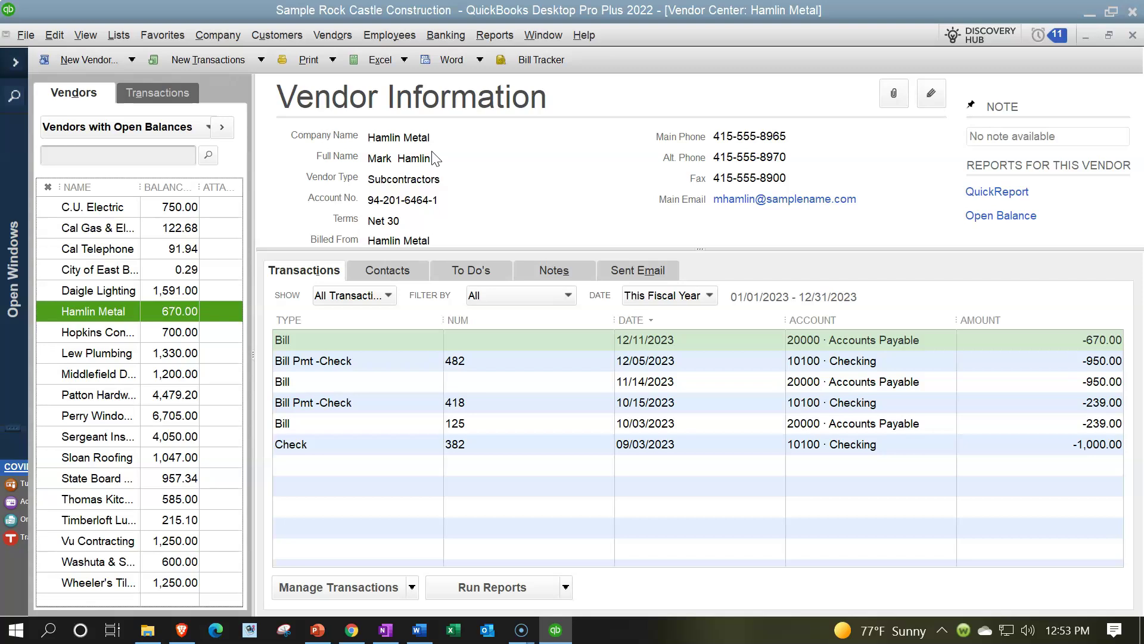
pyautogui.click(366, 269)
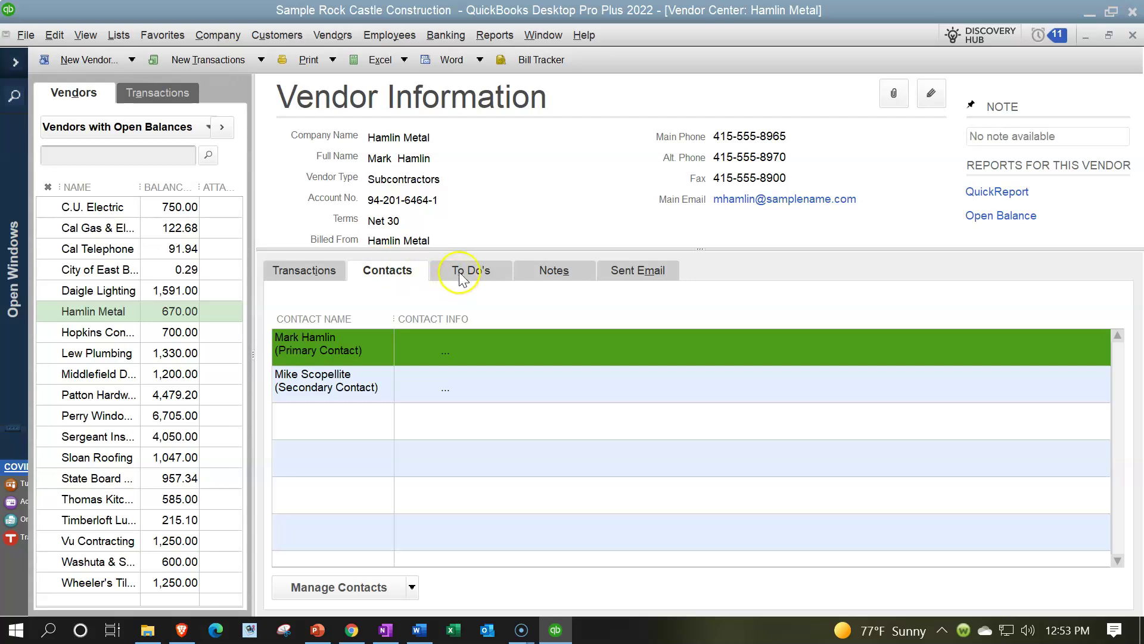
pyautogui.click(462, 275)
pyautogui.click(525, 269)
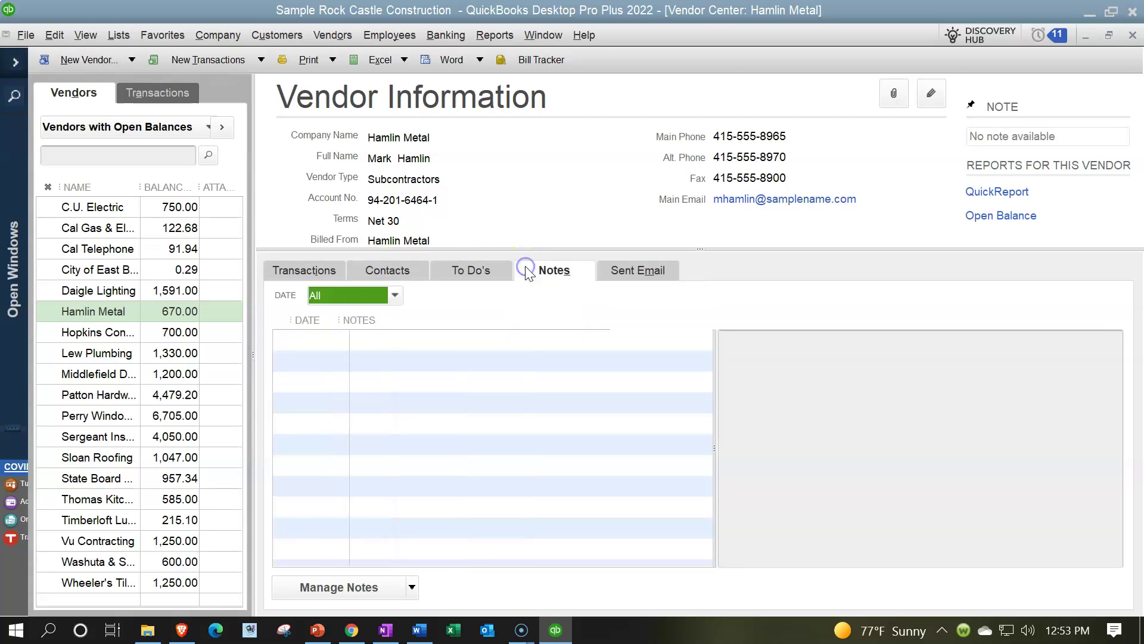
pyautogui.click(614, 270)
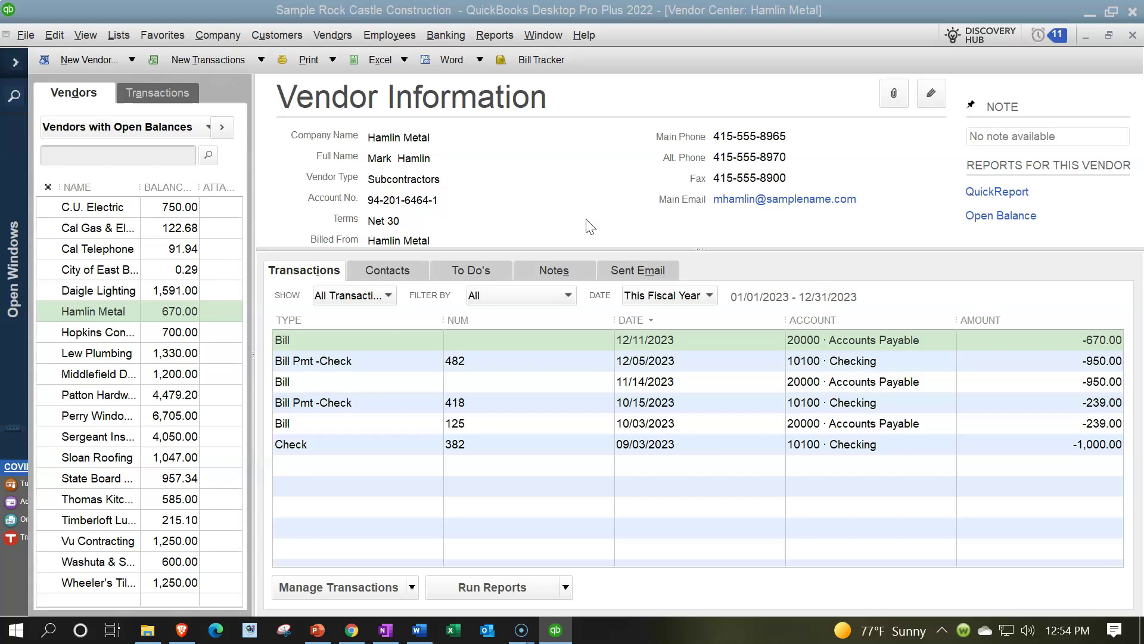
# Examine the address, payment, tax, account and additional info fields of a blank new vendor record, and close it without saving.
pyautogui.click(132, 60)
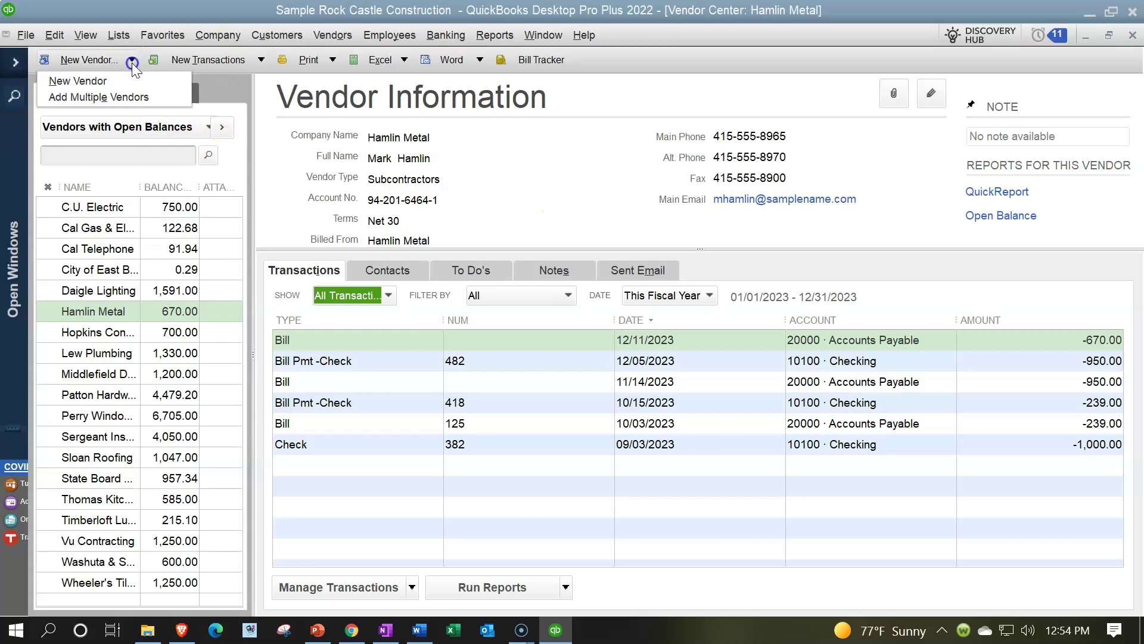
pyautogui.click(102, 82)
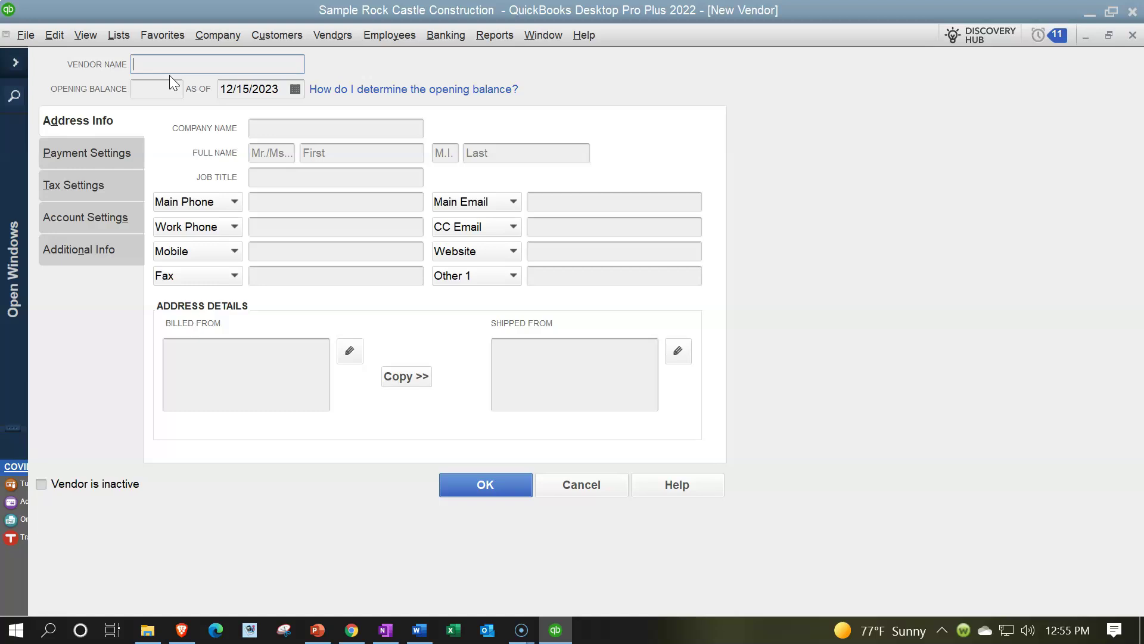
pyautogui.click(270, 129)
pyautogui.click(266, 201)
pyautogui.click(250, 372)
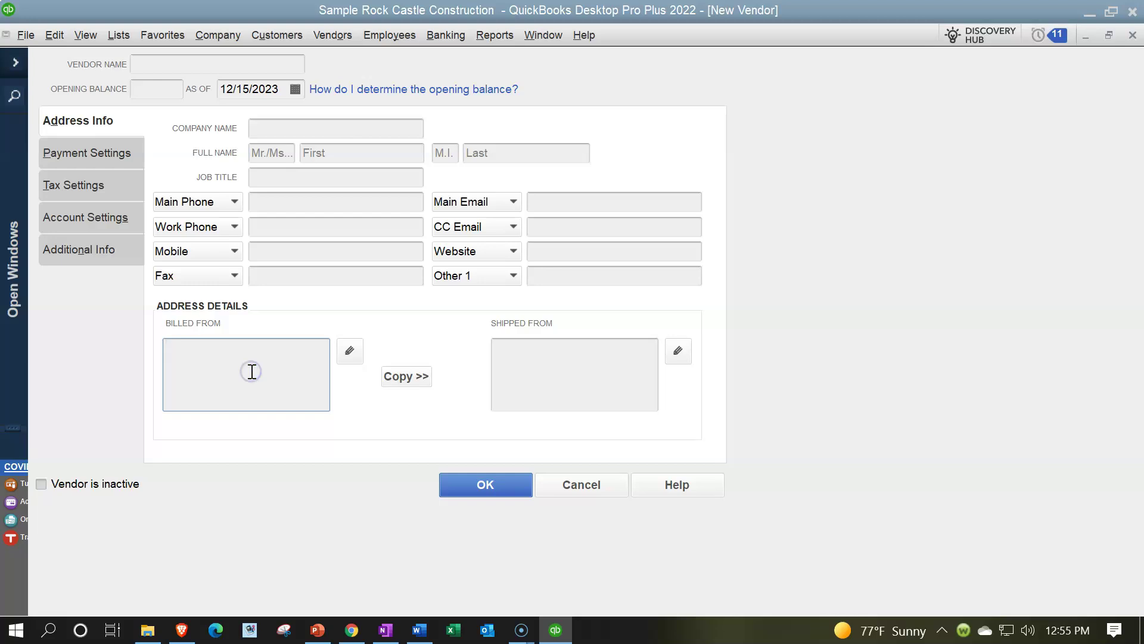
pyautogui.click(87, 156)
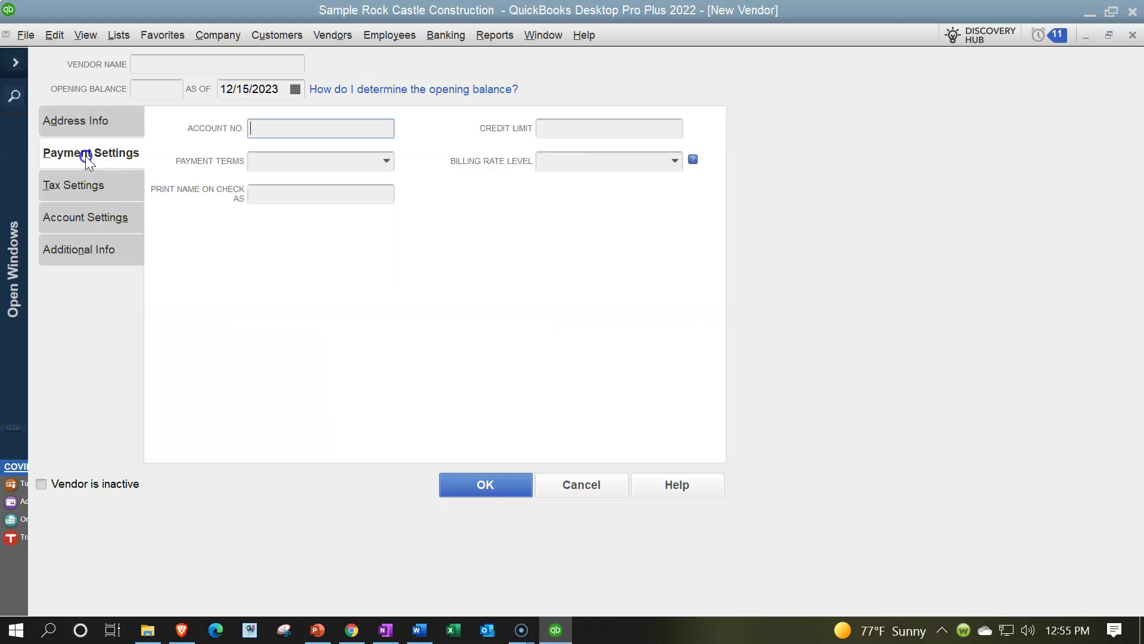
pyautogui.click(88, 187)
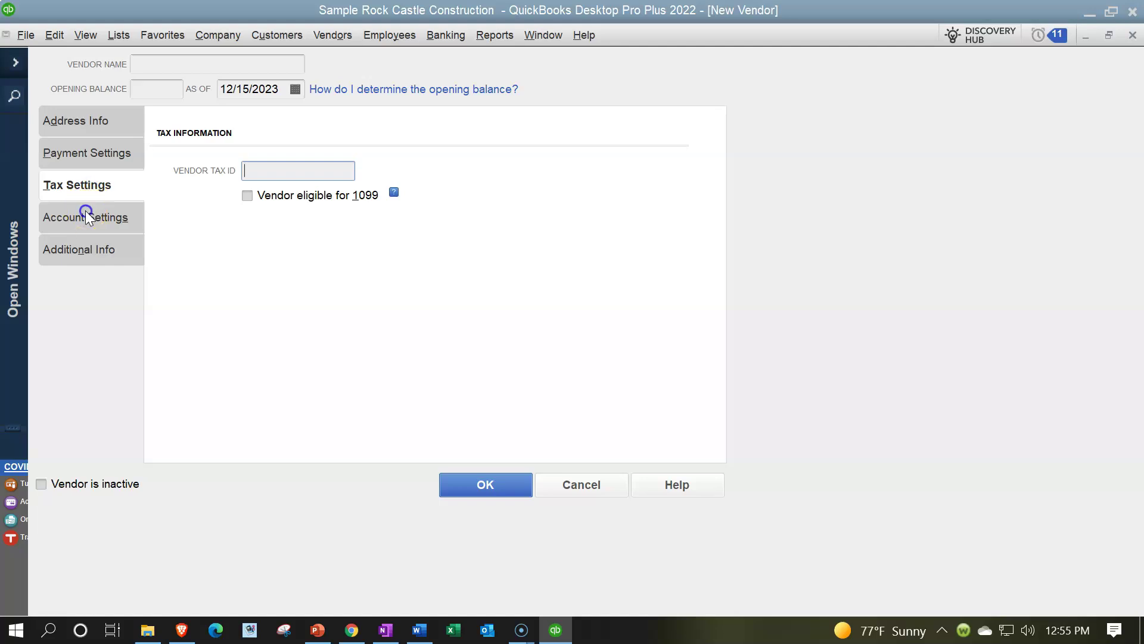
pyautogui.click(87, 215)
pyautogui.click(89, 250)
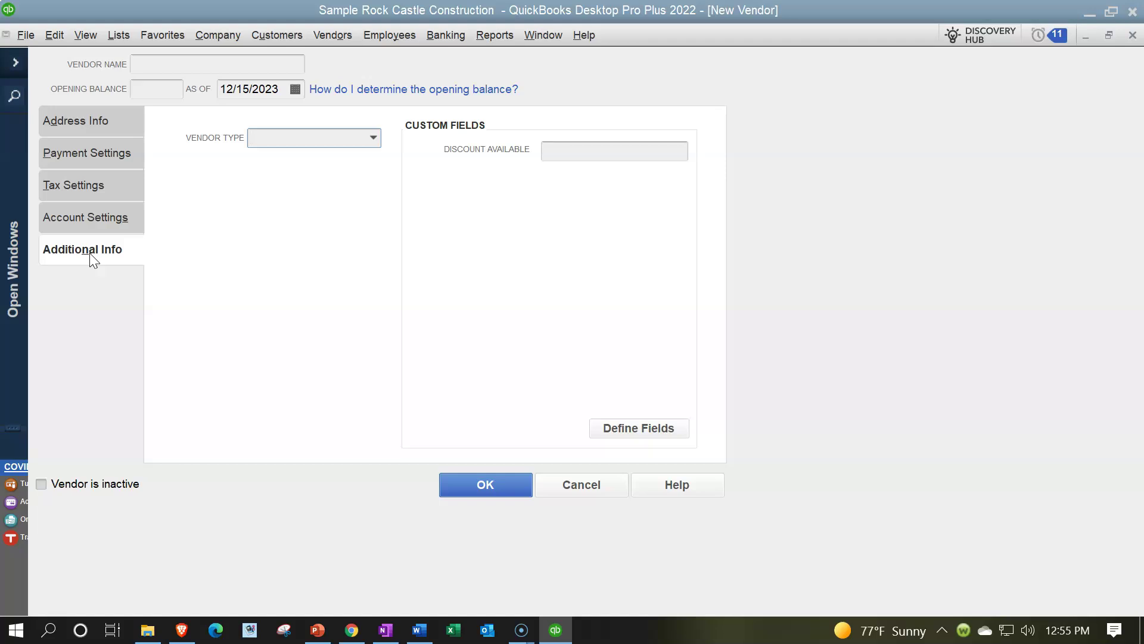
pyautogui.click(1130, 36)
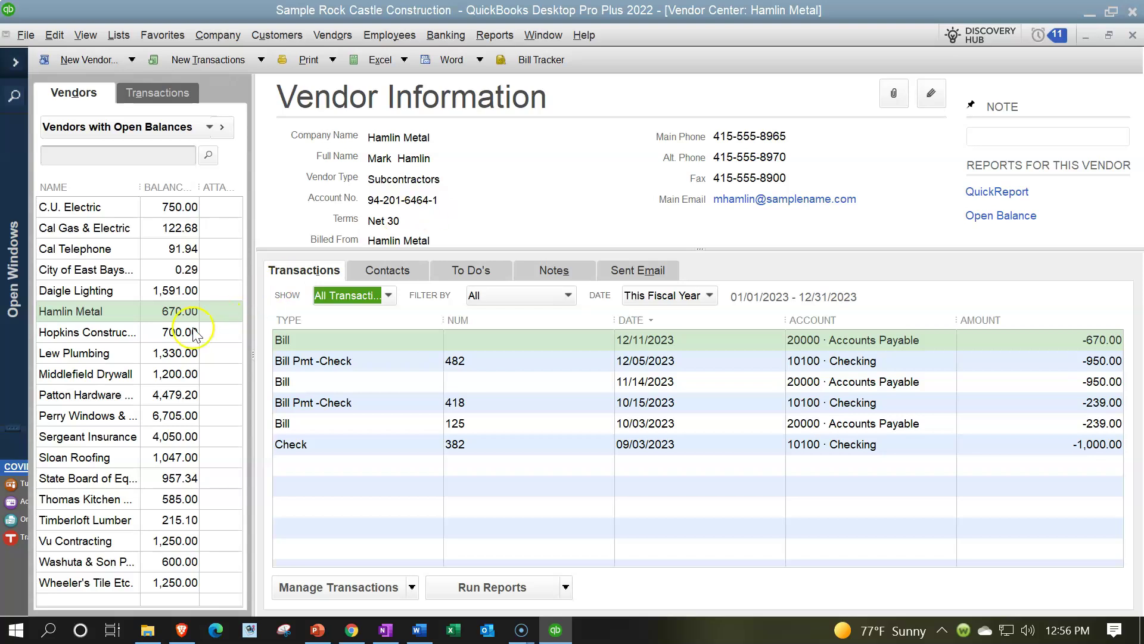
# Select the vendor Patton Hardware Supplies and review its bills, bill payments, purchase orders and other transactions for this fiscal year.
pyautogui.click(190, 398)
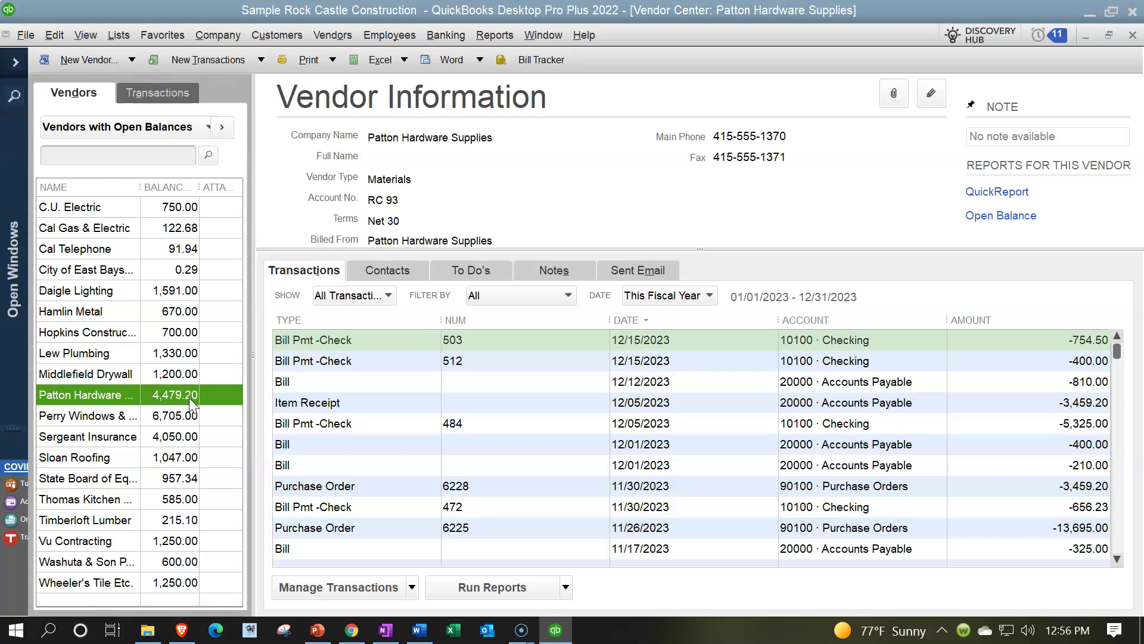
pyautogui.scroll(-1, 550, 418)
pyautogui.scroll(1, 552, 423)
pyautogui.click(349, 382)
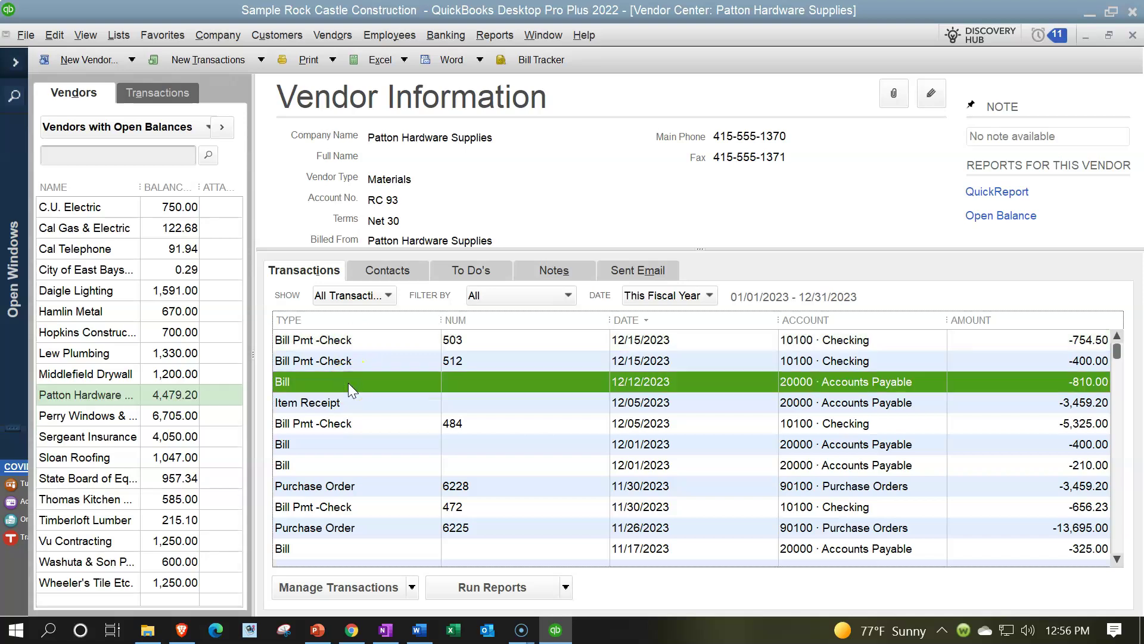
pyautogui.click(330, 423)
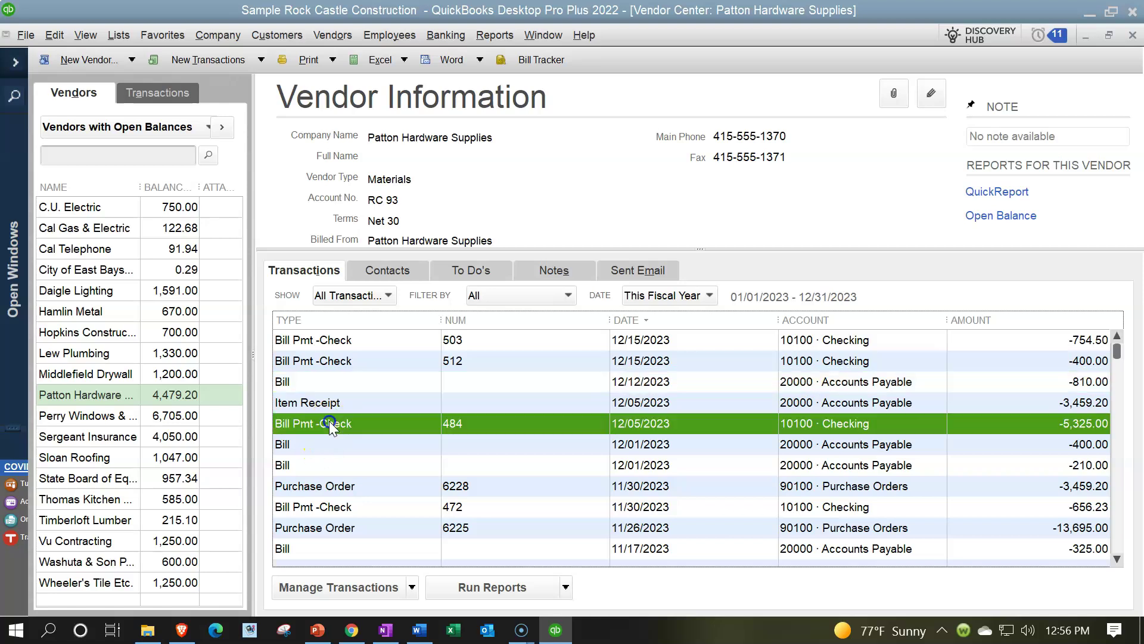
pyautogui.scroll(-1, 330, 421)
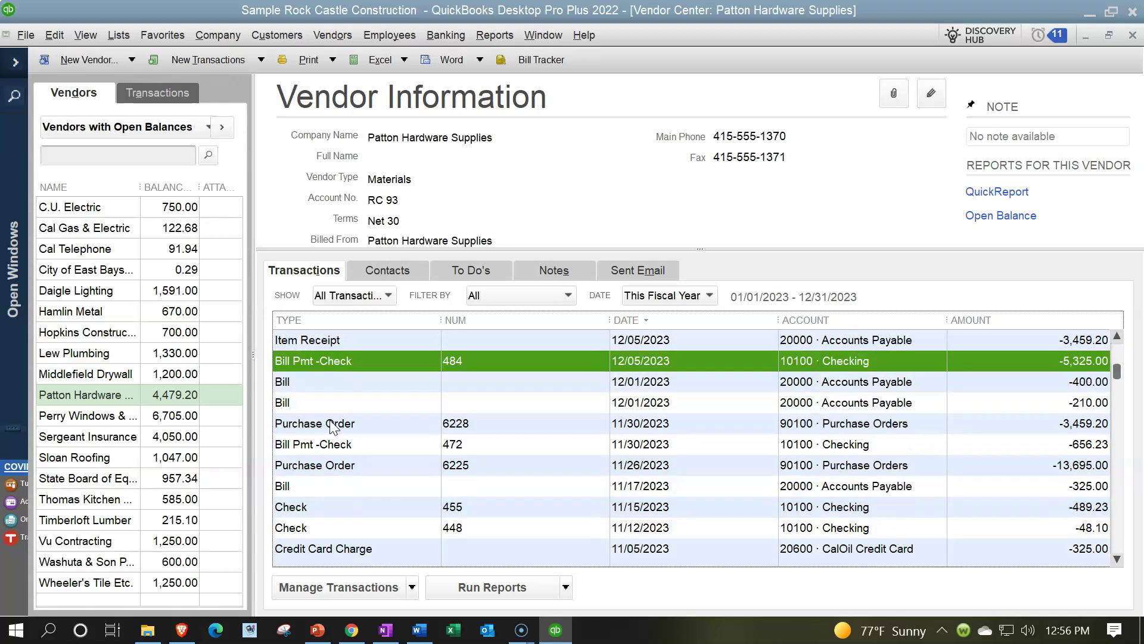
pyautogui.scroll(-1, 332, 427)
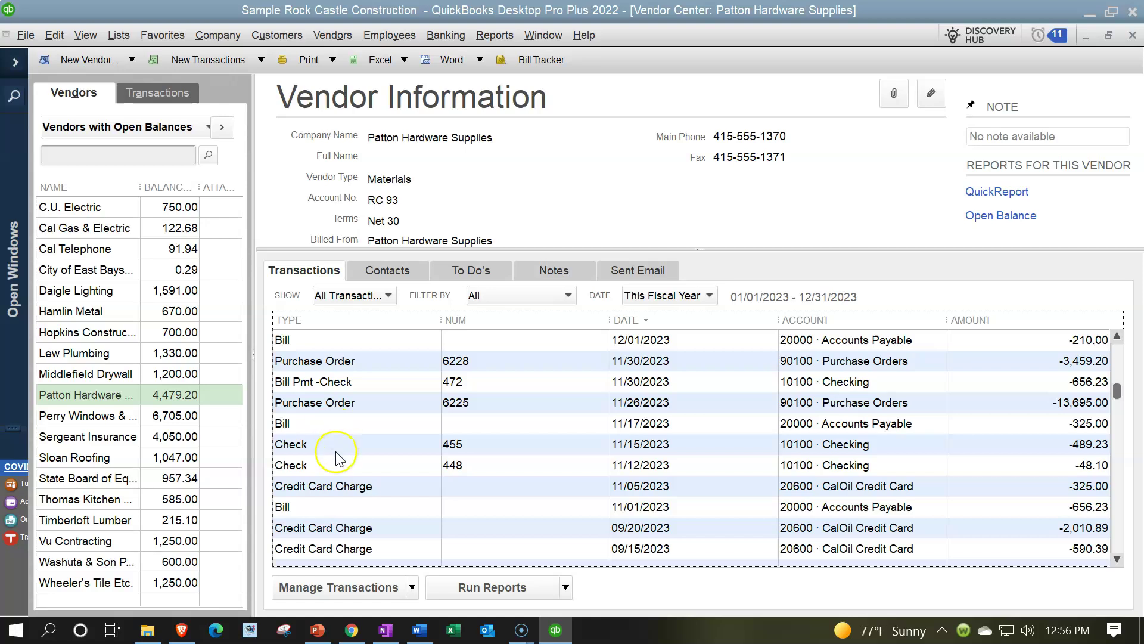
# Open the vendor record of Patton Hardware Supplies, examine its address, payment and tax settings, and close it without changes.
pyautogui.click(335, 447)
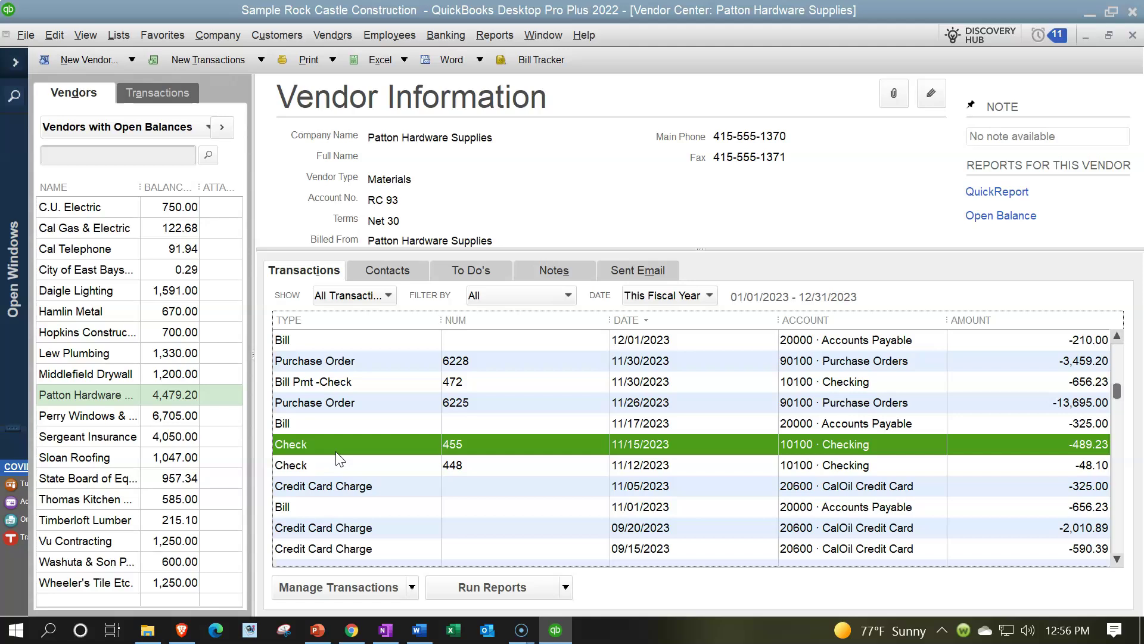
pyautogui.click(314, 408)
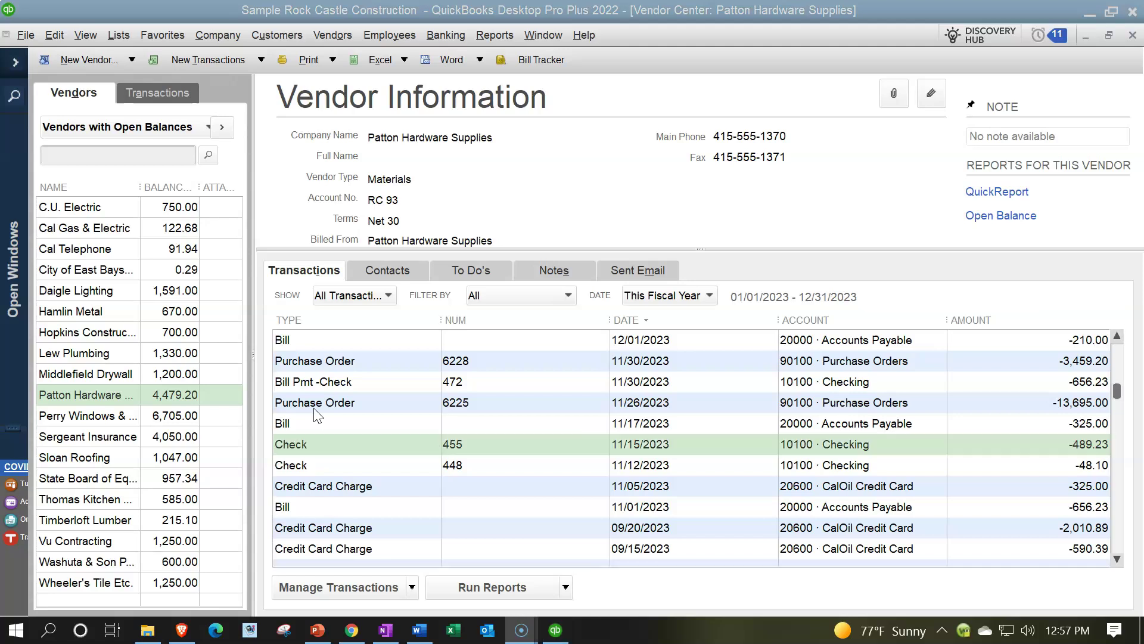
pyautogui.click(93, 451)
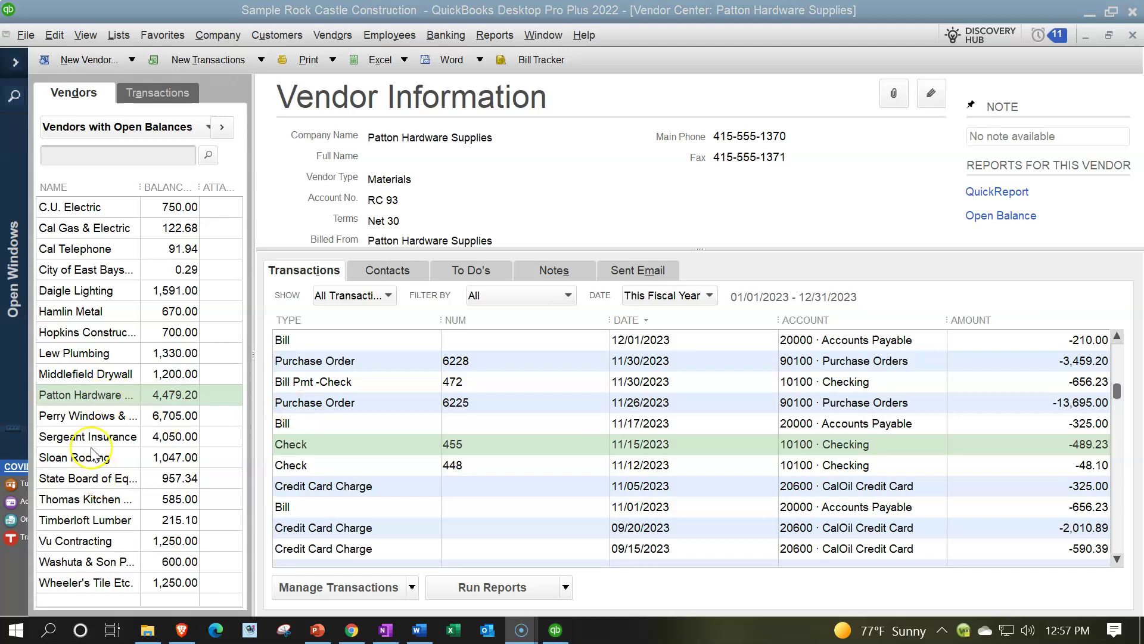
pyautogui.click(87, 393)
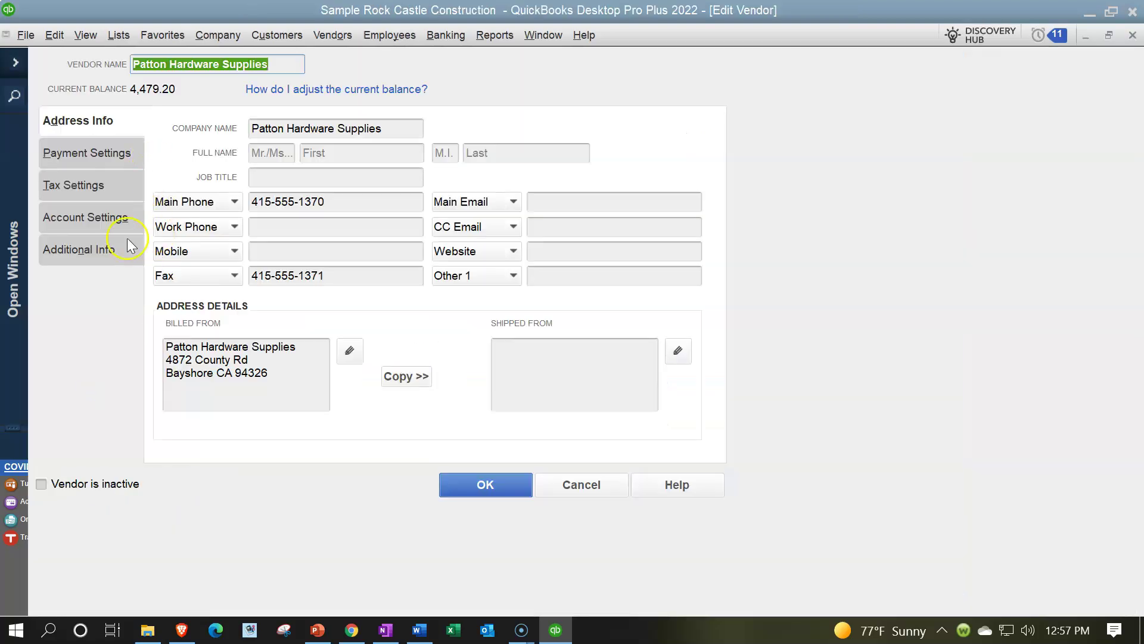
pyautogui.click(95, 152)
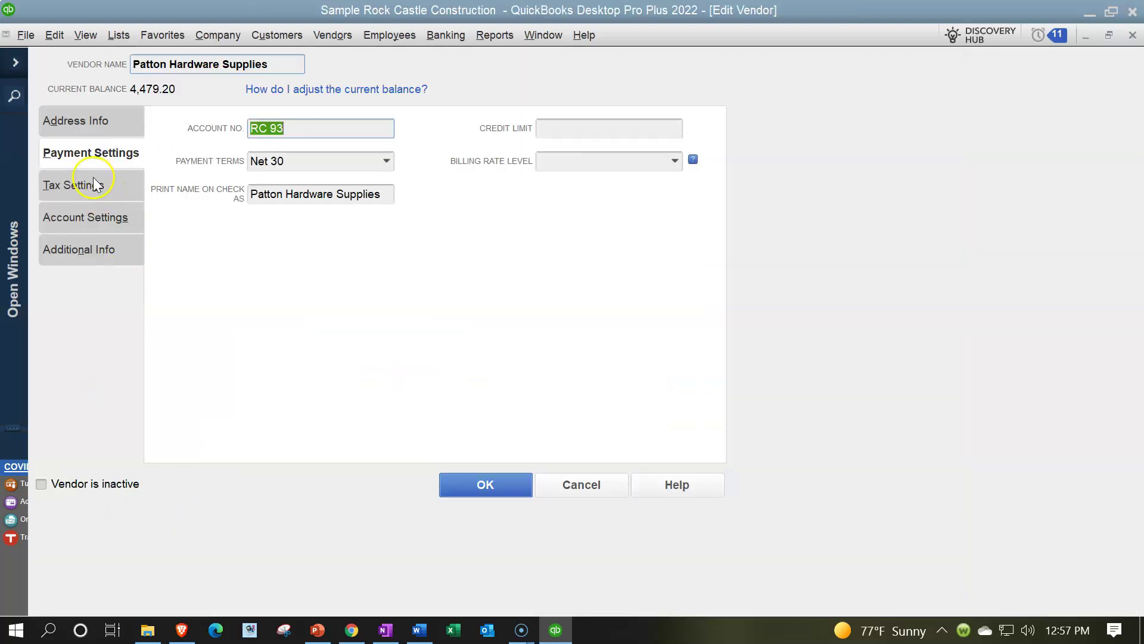
pyautogui.click(94, 183)
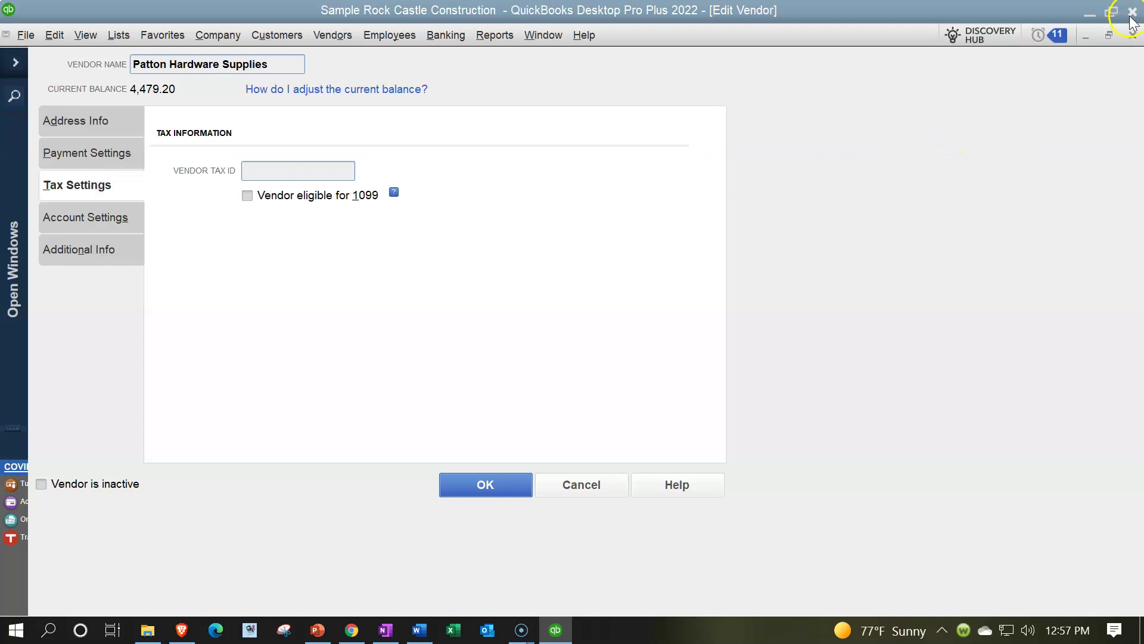
pyautogui.click(1132, 37)
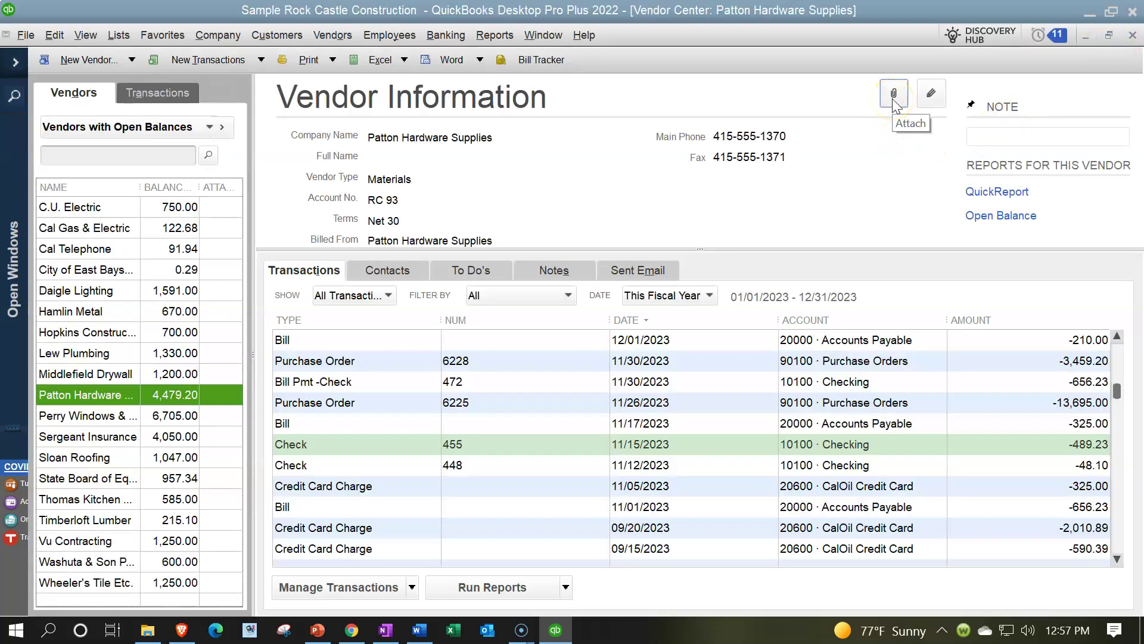
# Look at the attachment options and the editable record from Patton Hardware Supplies' vendor information, closing both without changes.
pyautogui.click(893, 96)
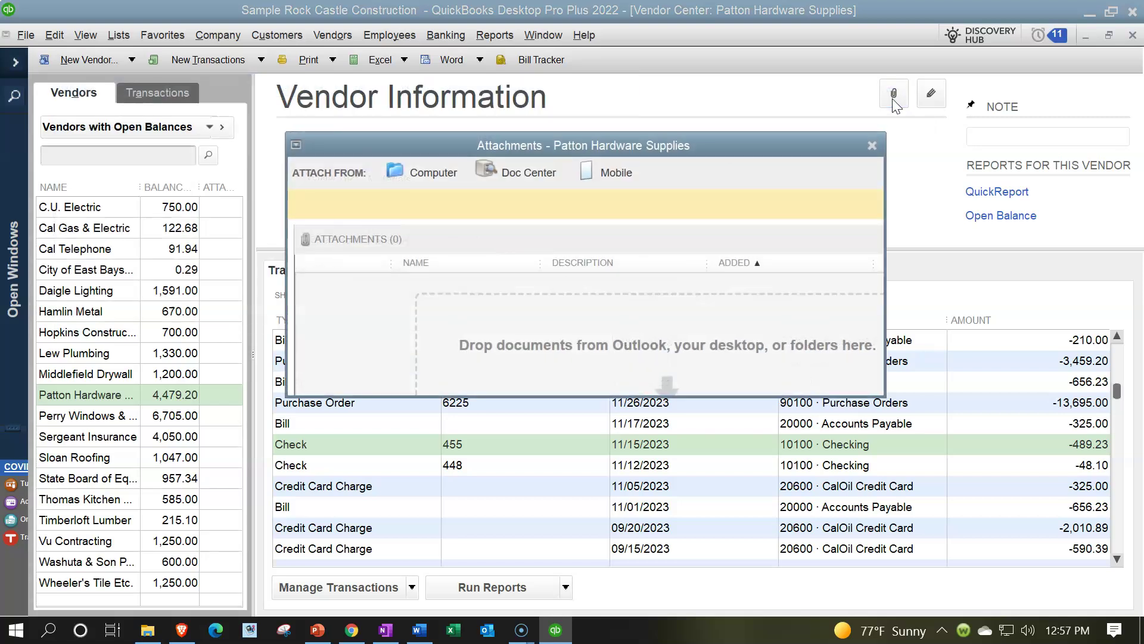
pyautogui.click(871, 145)
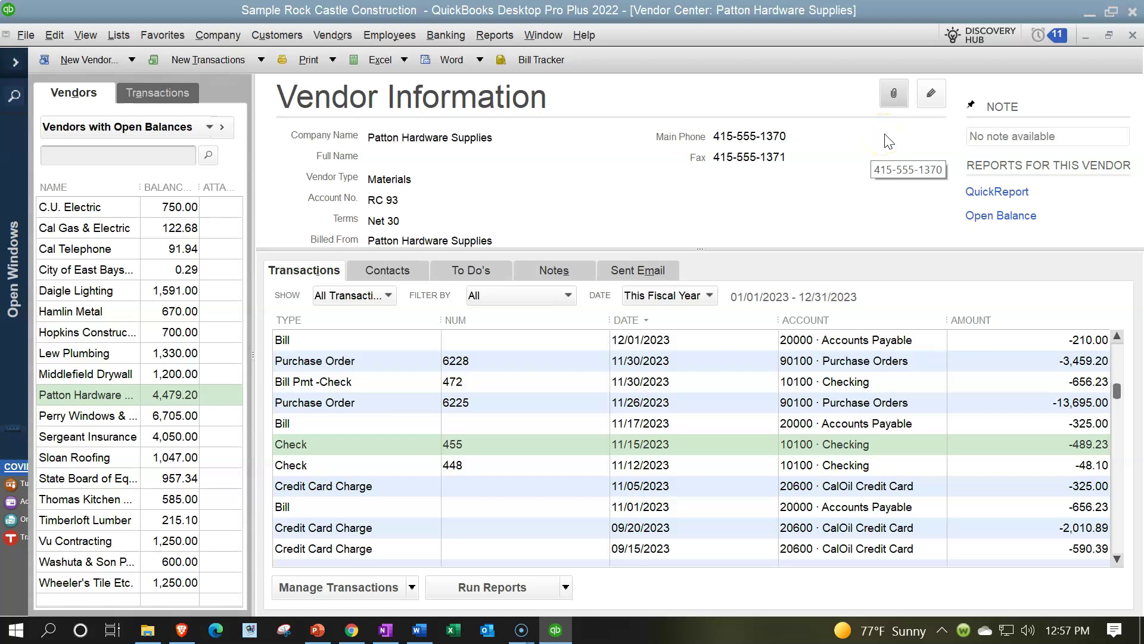
pyautogui.click(932, 95)
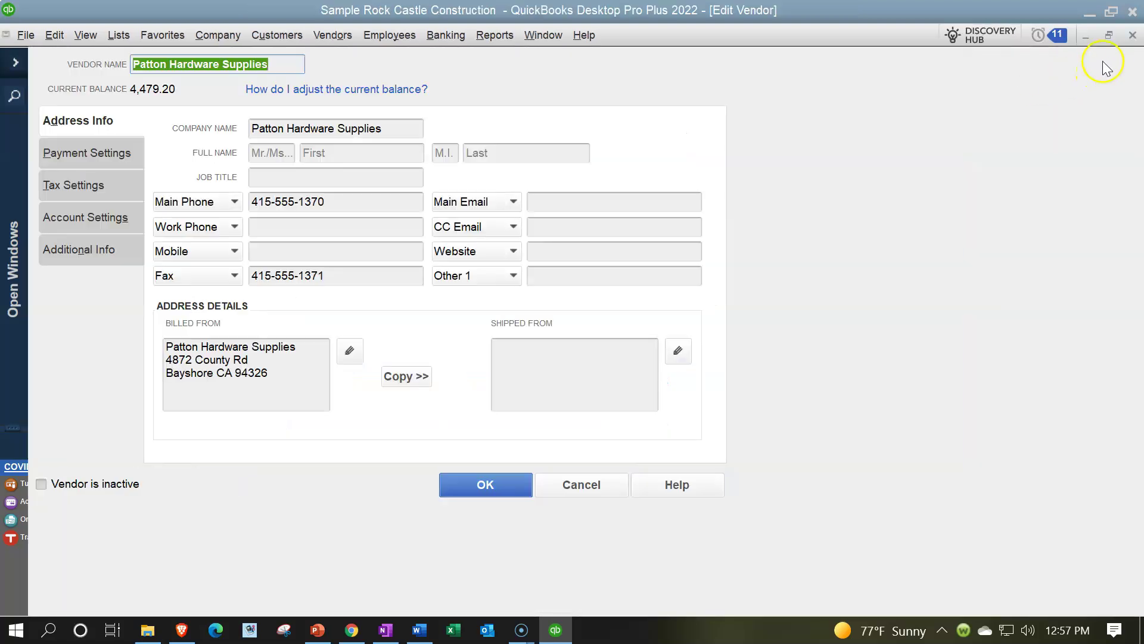
pyautogui.click(1132, 37)
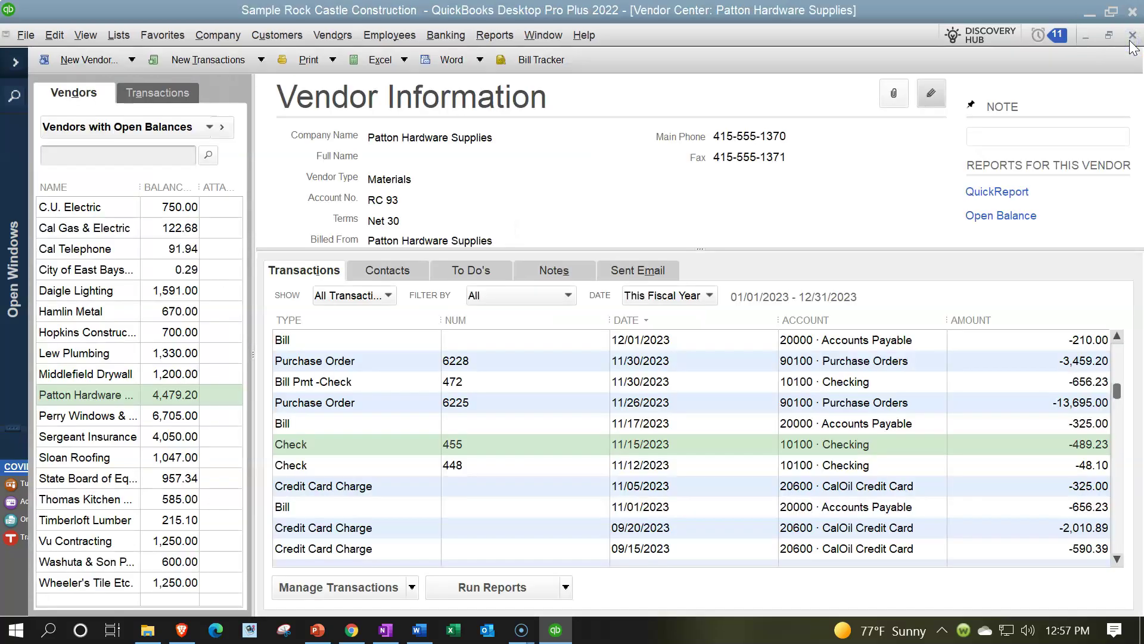
# Open the 11/15/2023 check to Patton Hardware Supplies to view its source form, and close it without changes.
pyautogui.click(531, 452)
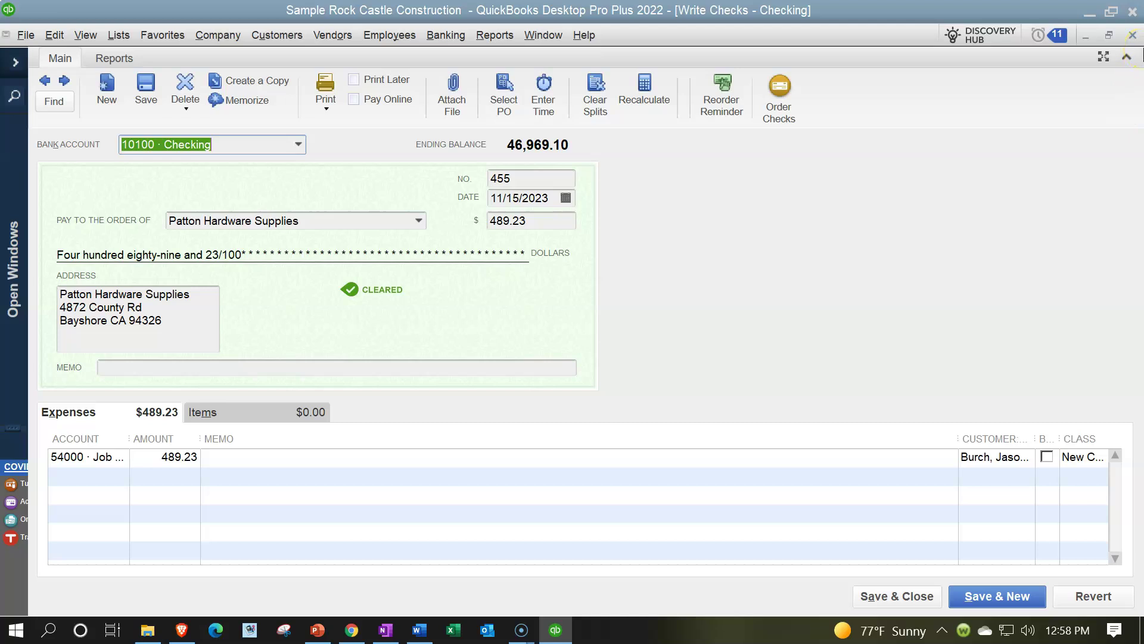
pyautogui.click(1131, 35)
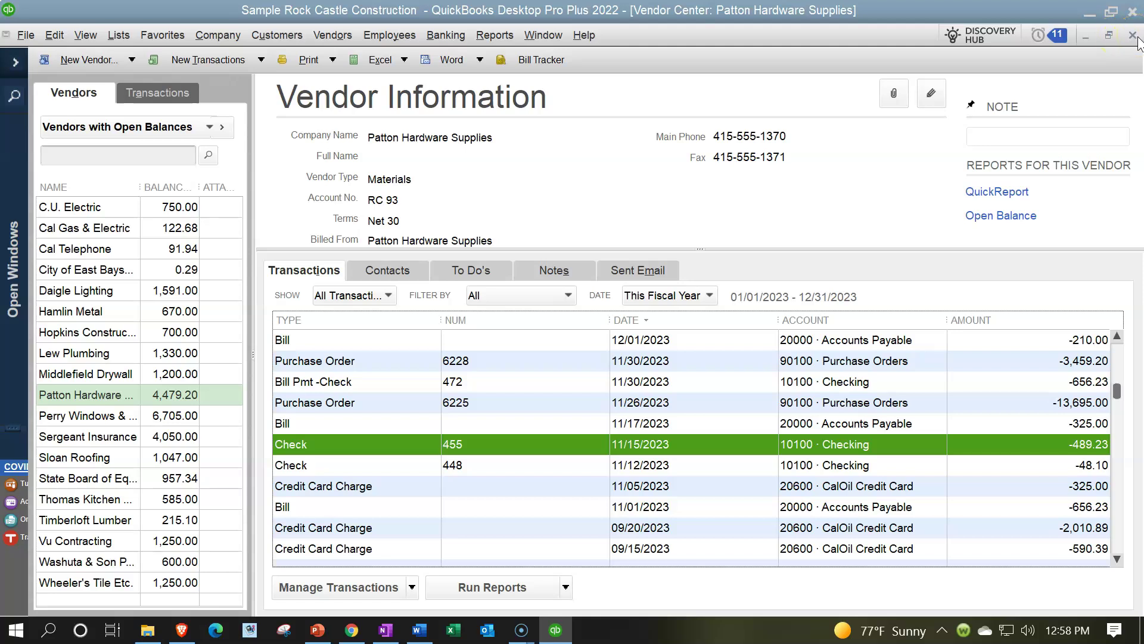
# Review all vendors' transactions by type: purchase orders, item receipts, bills, bill payments, checks, credit card activities and sales tax payments.
pyautogui.click(187, 93)
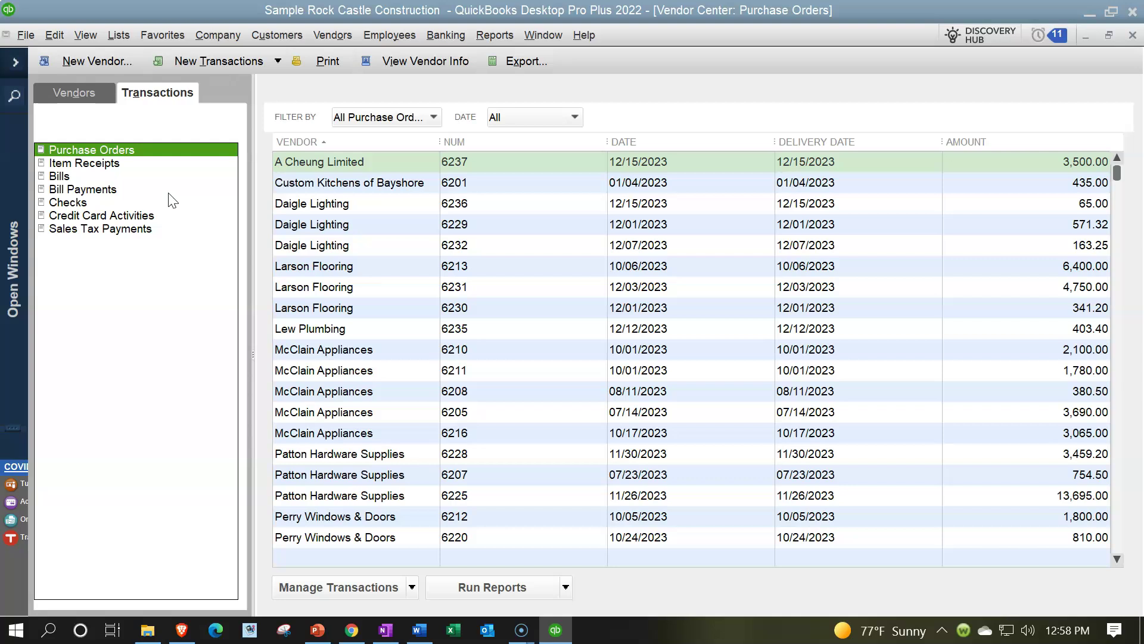
pyautogui.click(119, 163)
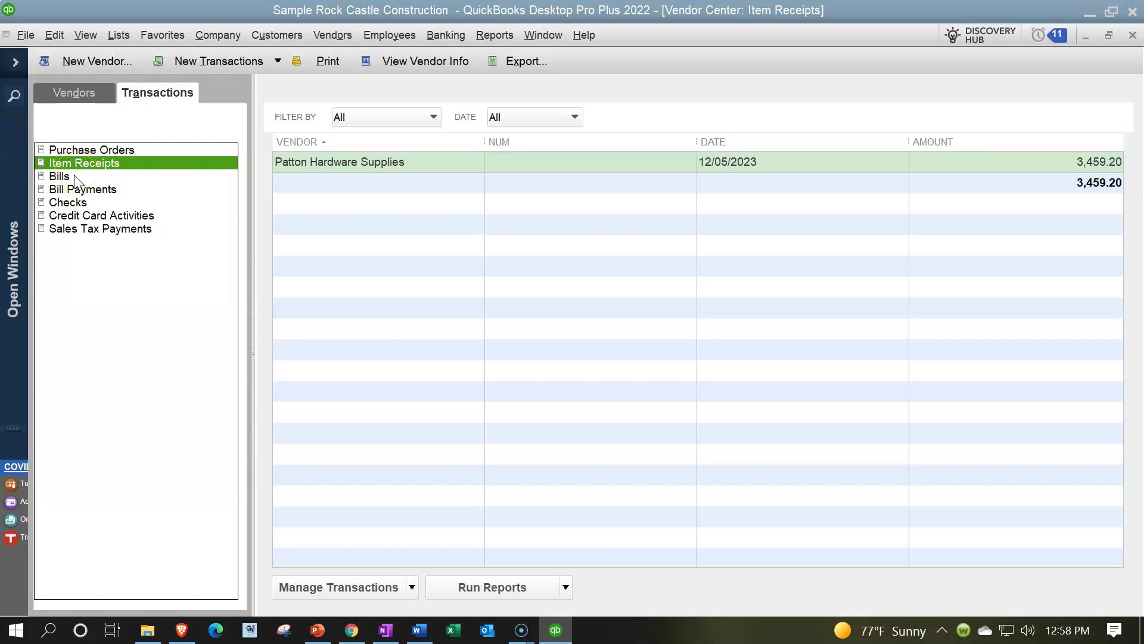
pyautogui.click(71, 178)
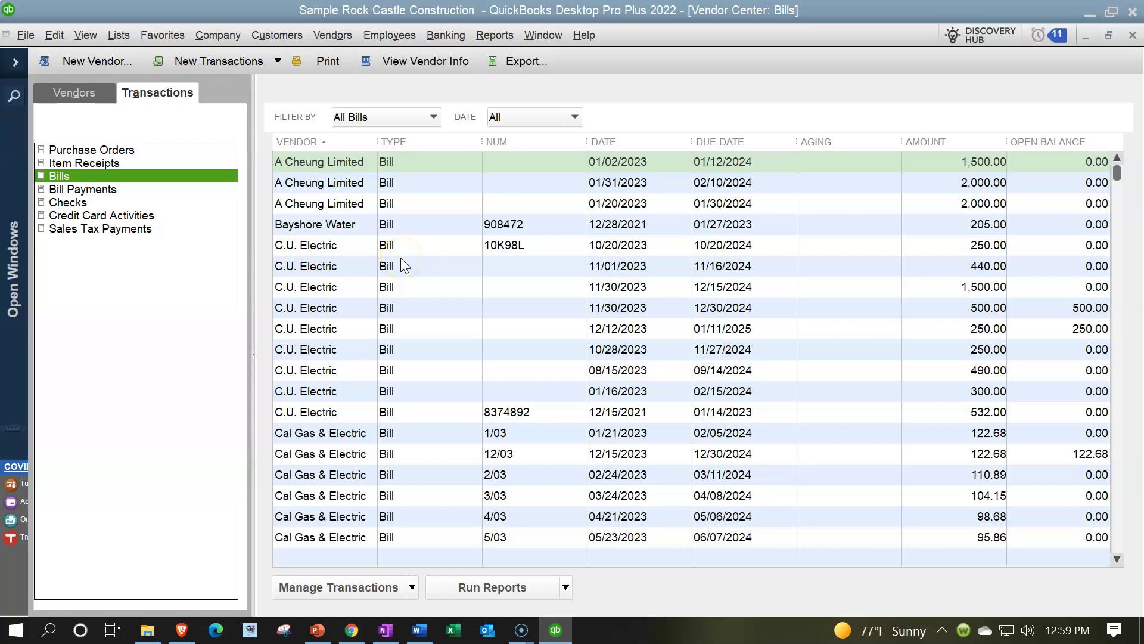
pyautogui.click(105, 188)
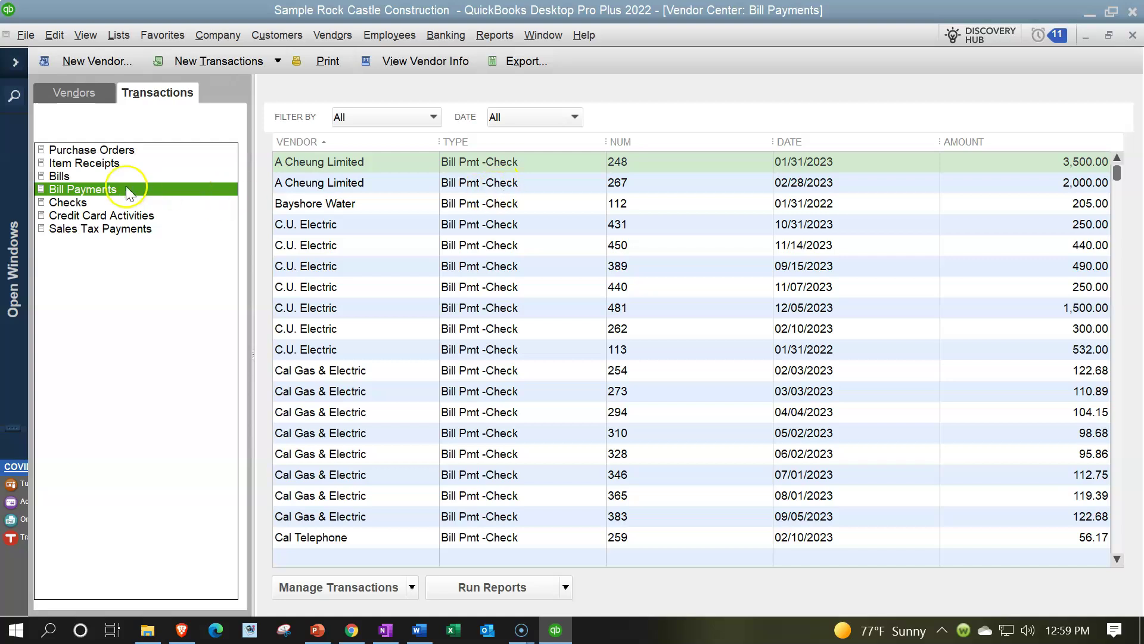
pyautogui.click(70, 205)
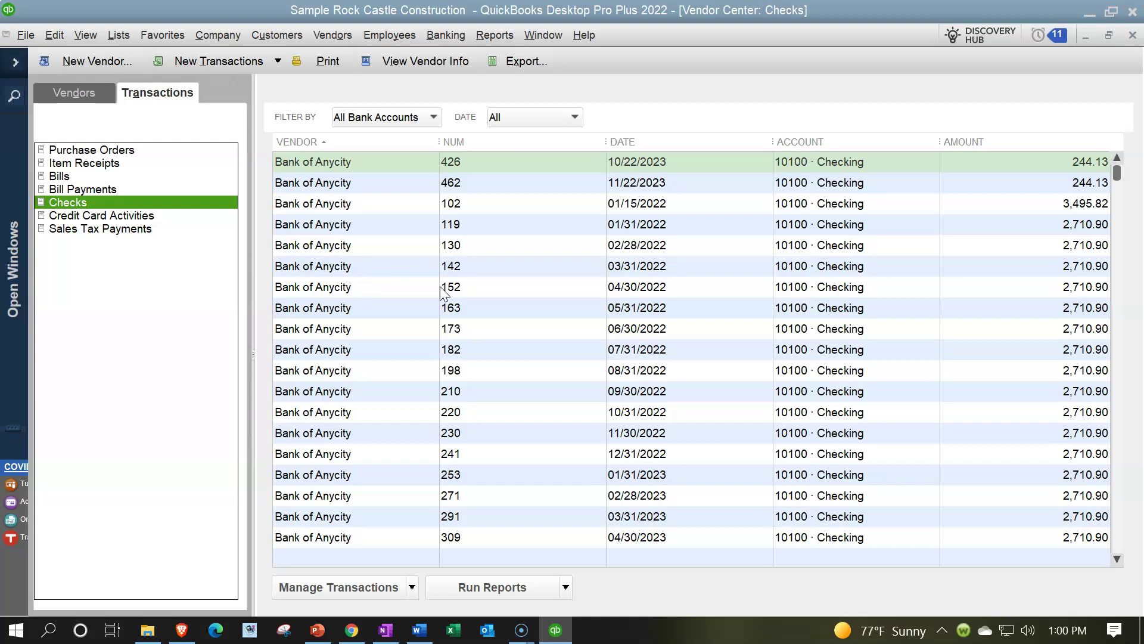
pyautogui.click(124, 217)
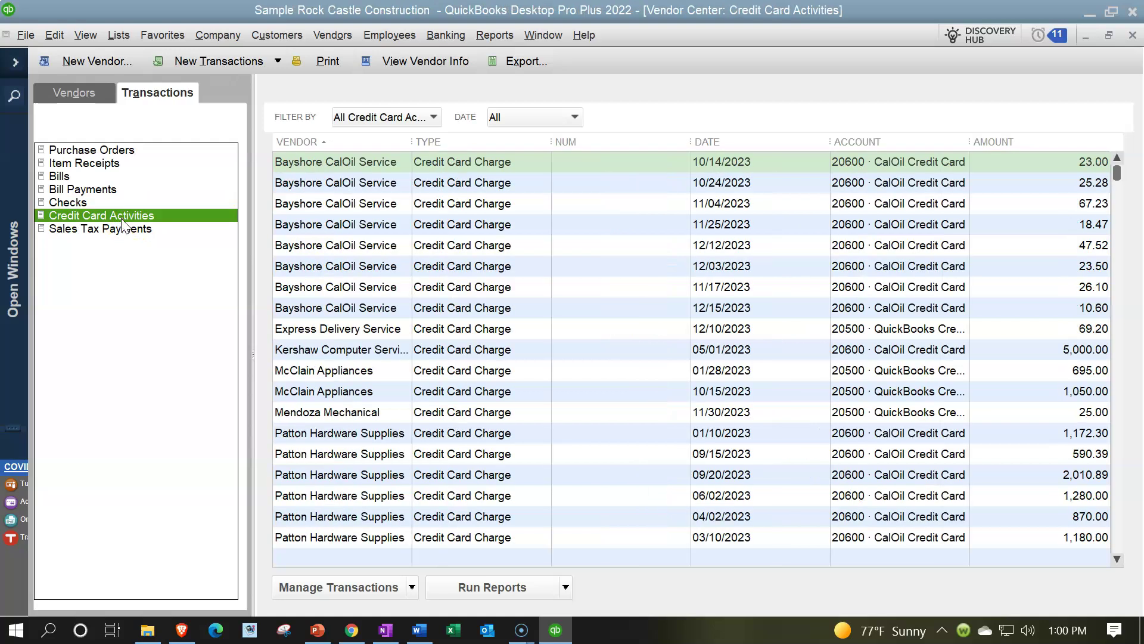
pyautogui.click(124, 232)
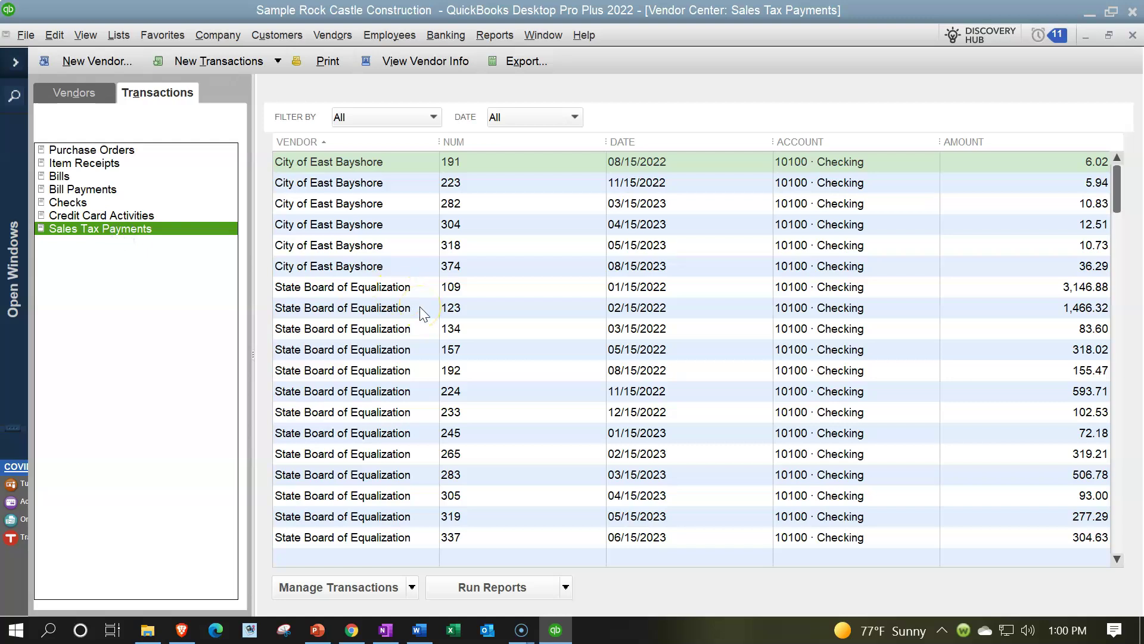
# Filter the list of all vendors' bills by Open Bills, and switch the filter to Overdue Bills.
pyautogui.click(65, 177)
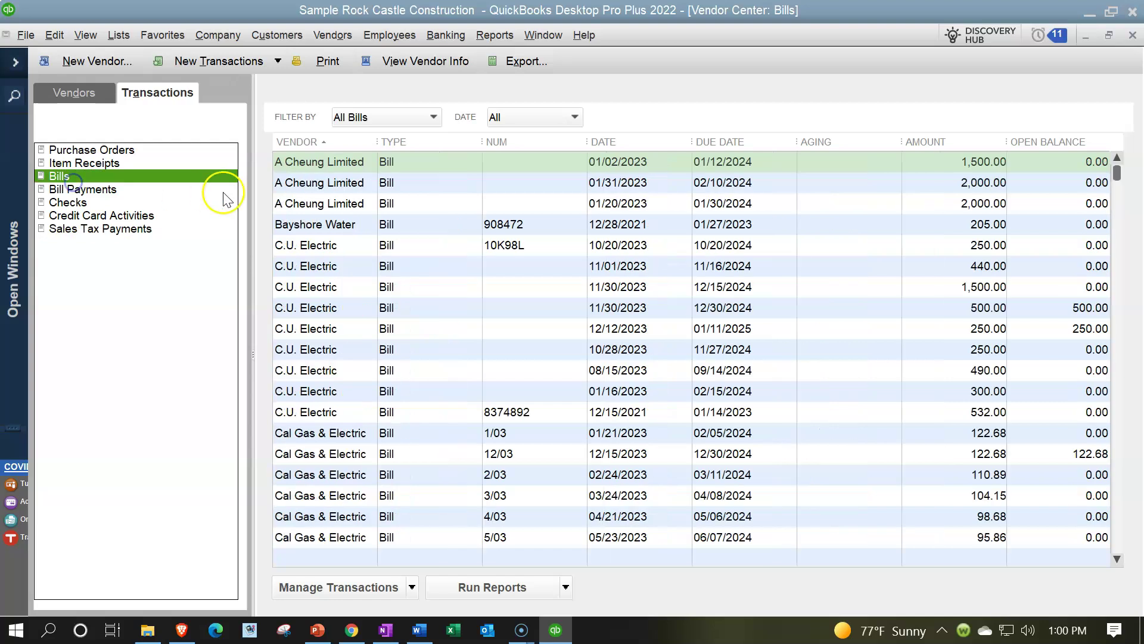
pyautogui.click(407, 119)
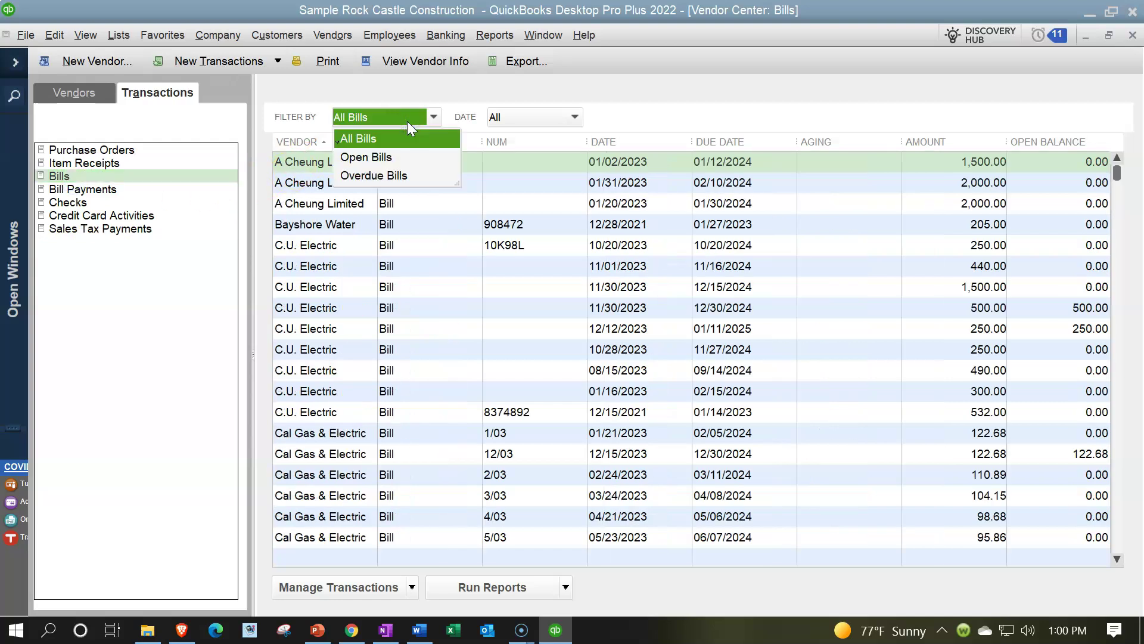
pyautogui.click(404, 158)
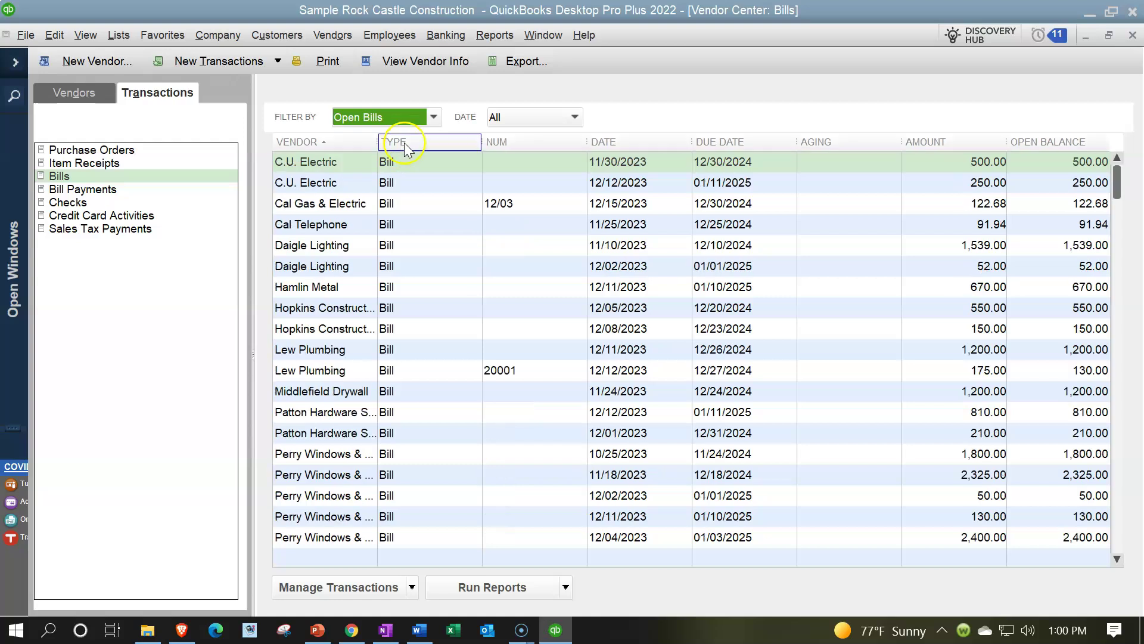
pyautogui.click(434, 117)
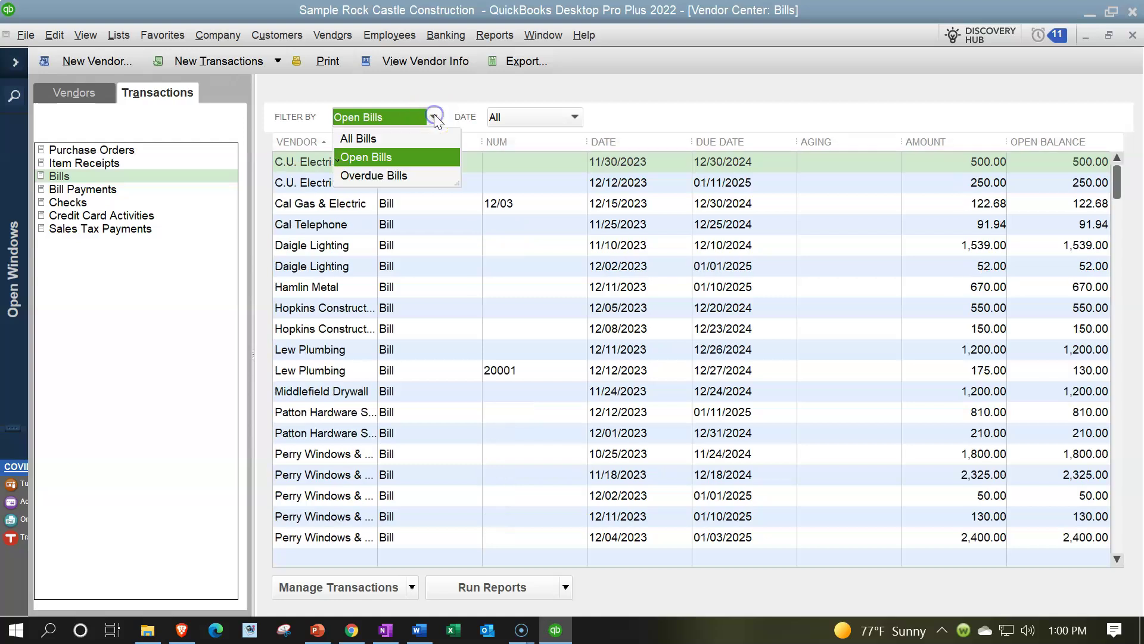
pyautogui.click(412, 175)
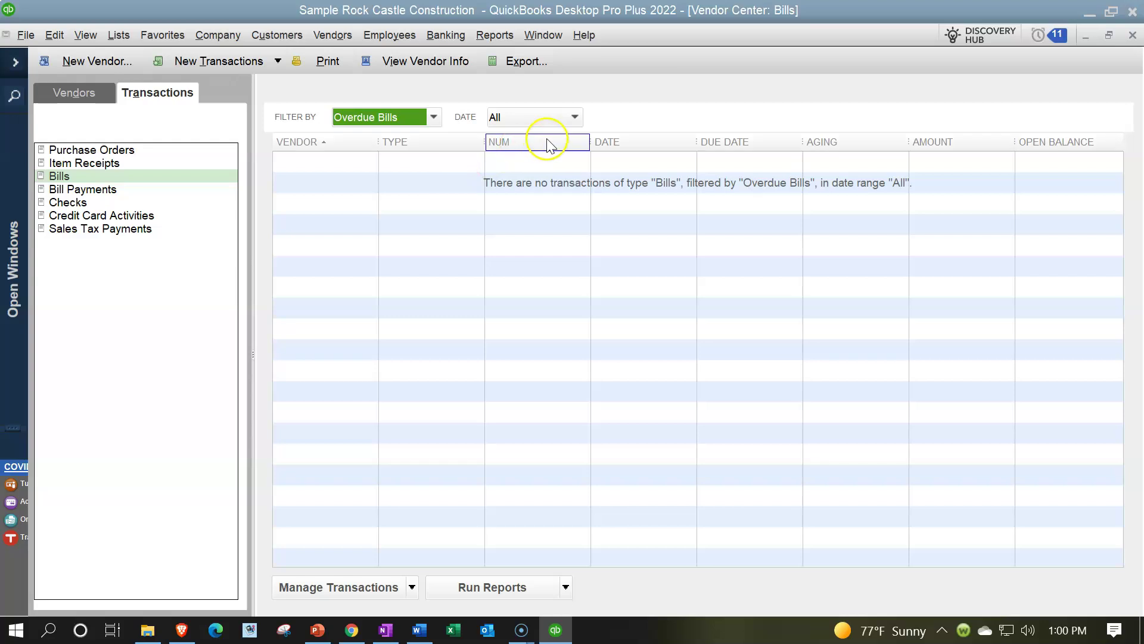
# Compare the list of vendors with open balances with accounts payable on the Balance Sheet and the Vendor Balance Summary, and return to Home.
pyautogui.click(77, 93)
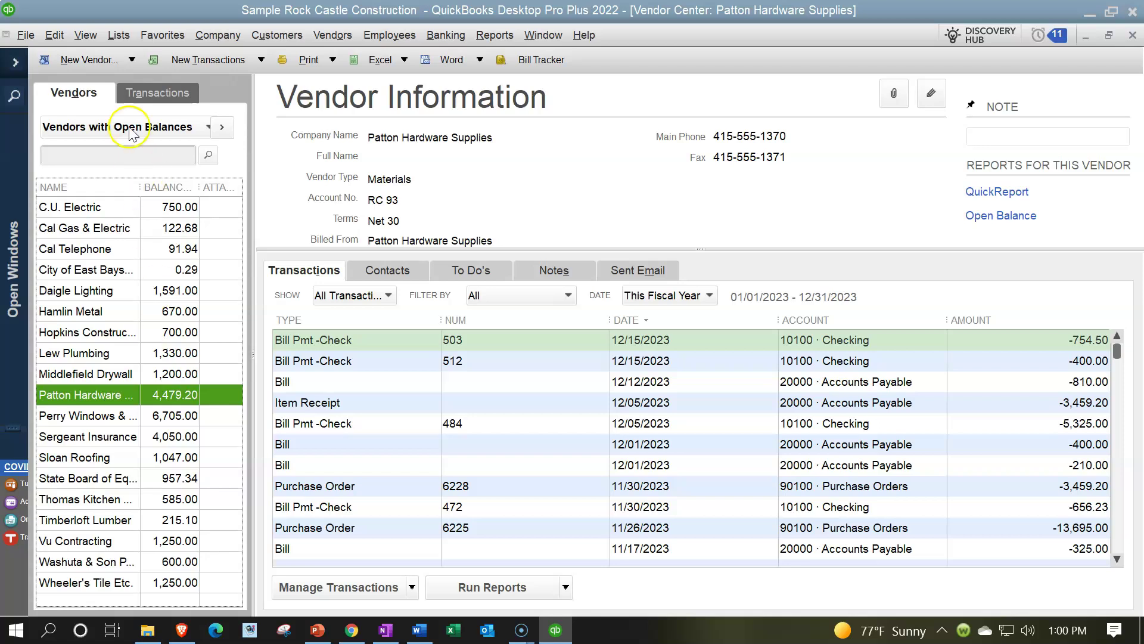
pyautogui.click(18, 64)
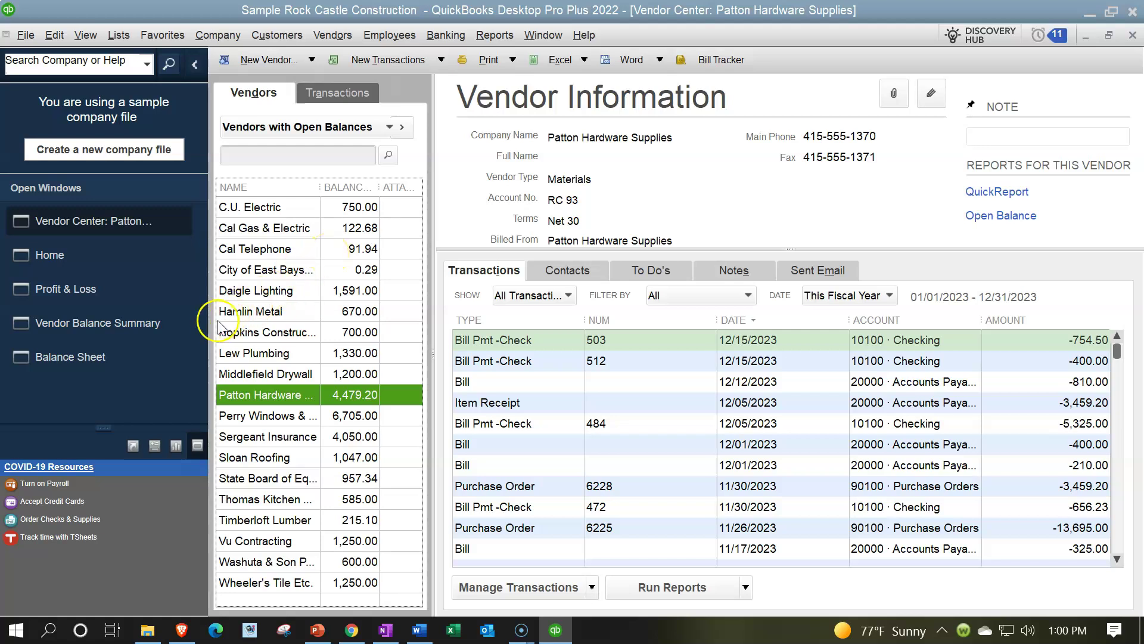
pyautogui.click(141, 351)
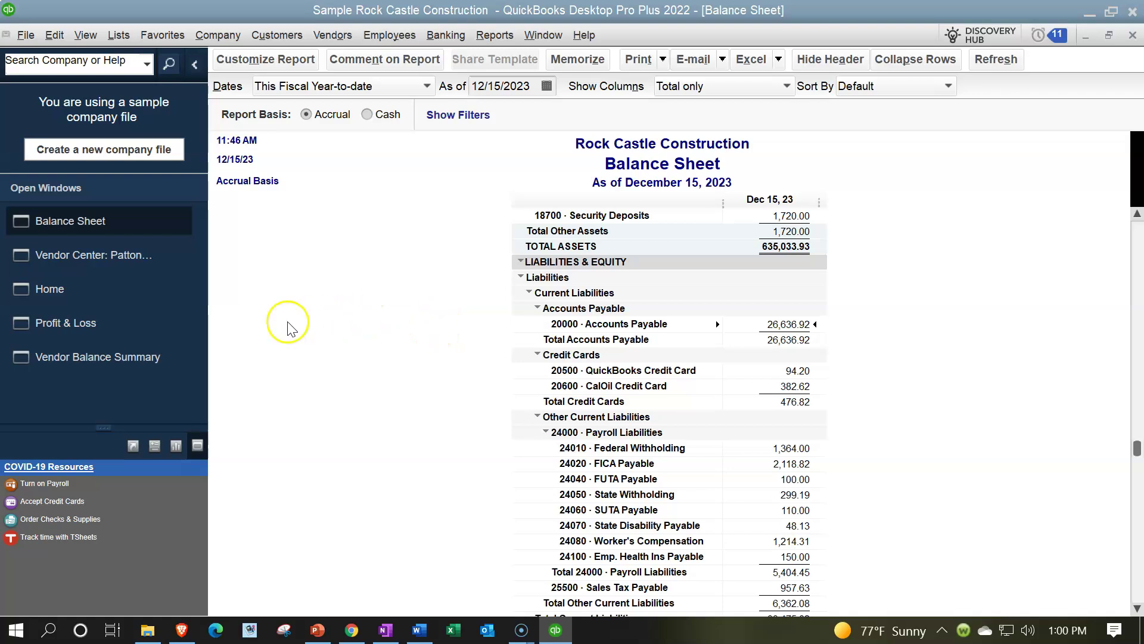
pyautogui.click(113, 263)
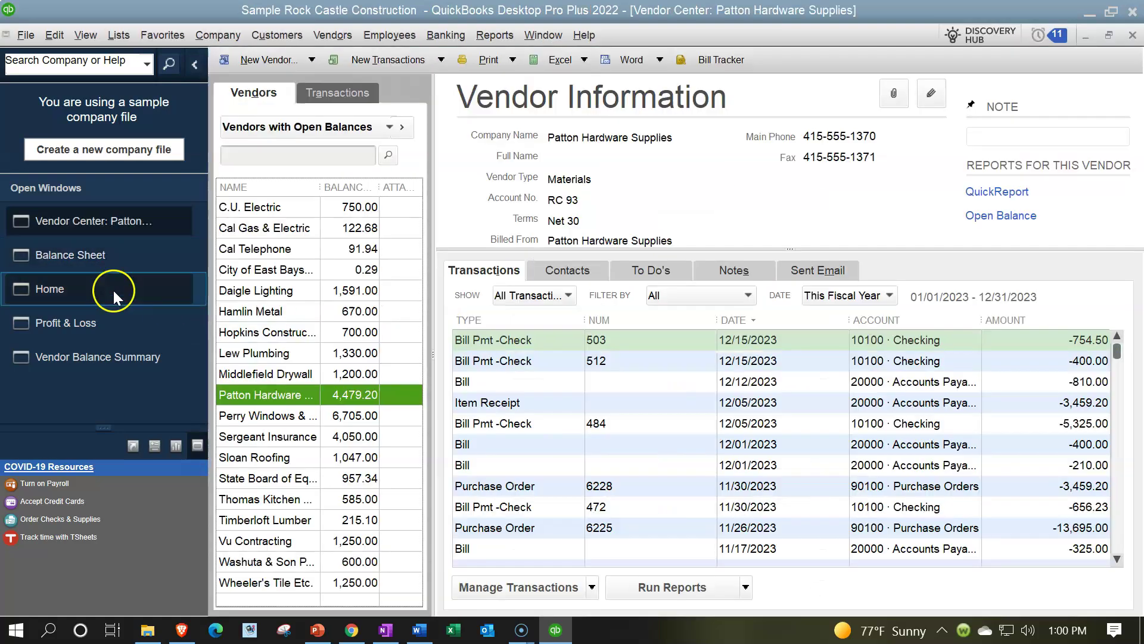
pyautogui.click(112, 355)
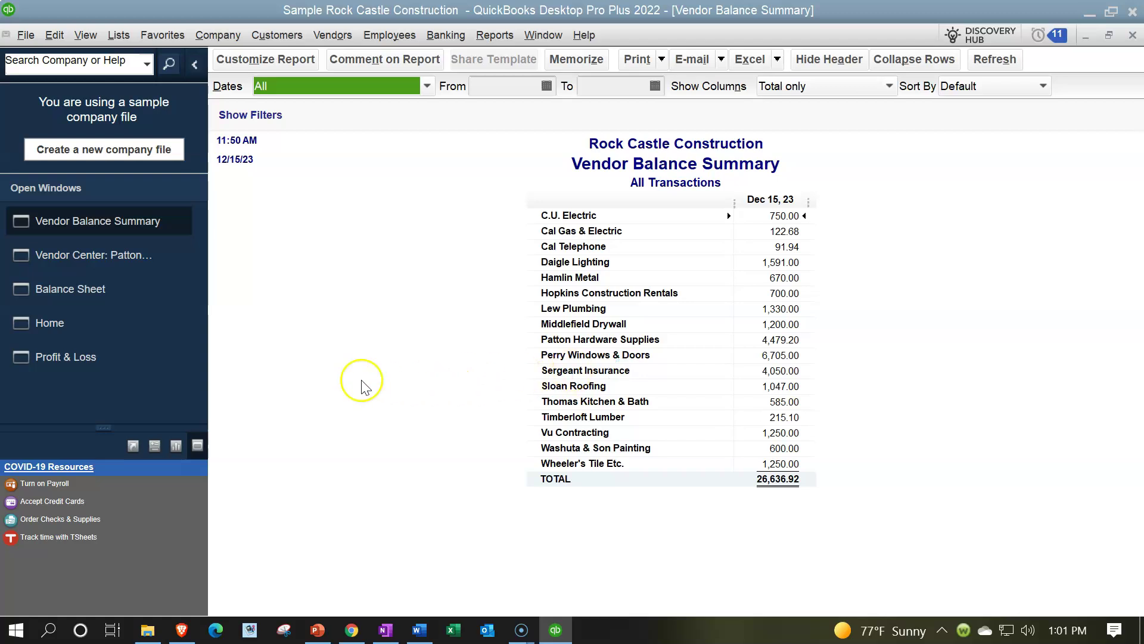
pyautogui.click(69, 331)
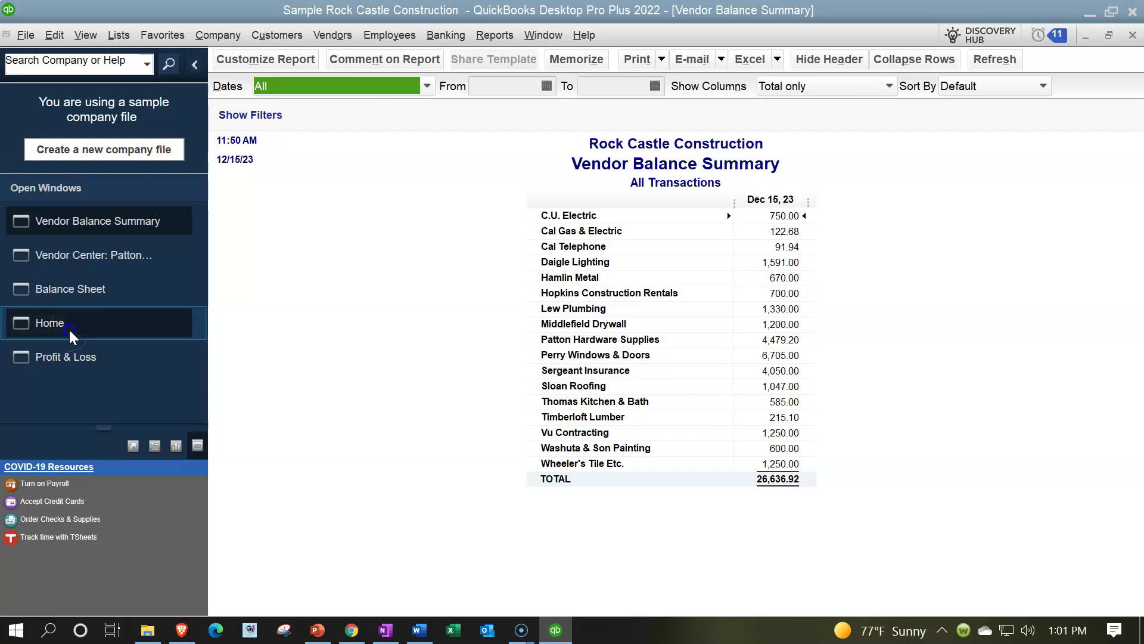